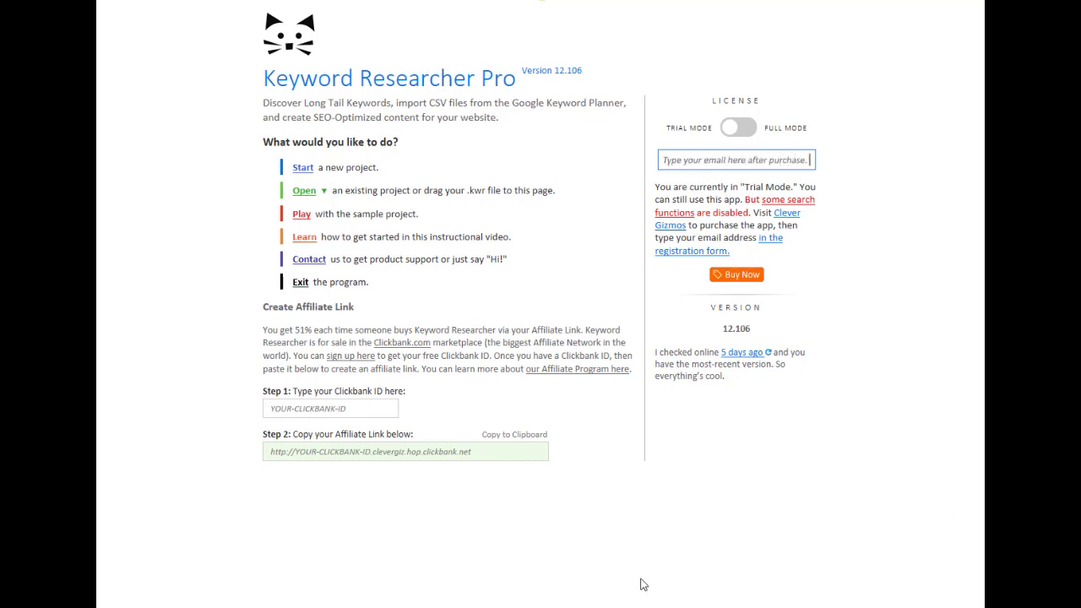
Open the sample project, widen its keyword grid pane and view the sample content in Write Content
click(317, 173)
click(303, 219)
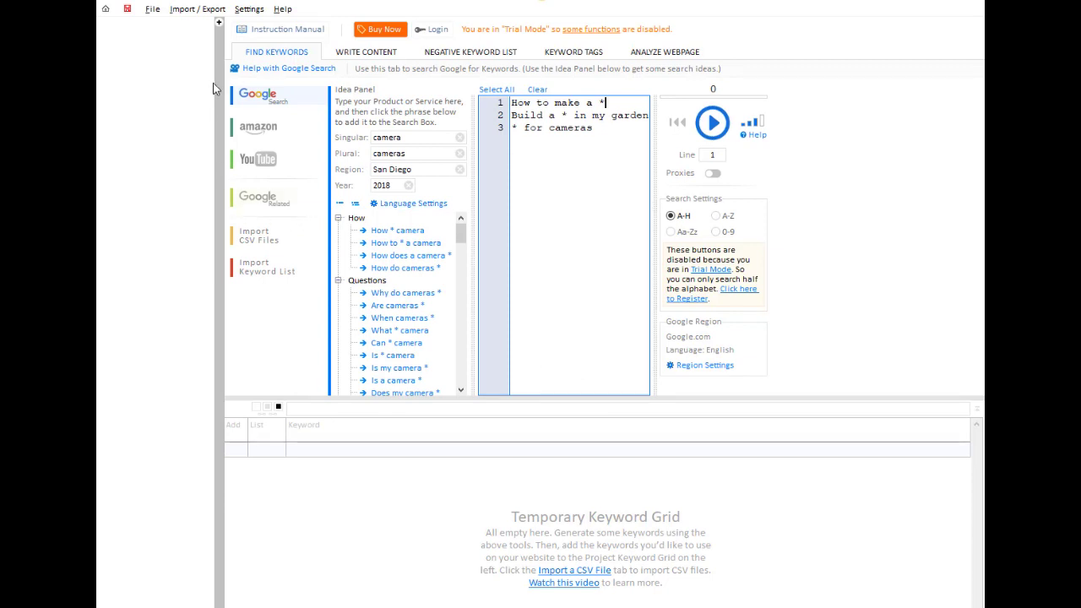
drag(219, 85, 474, 85)
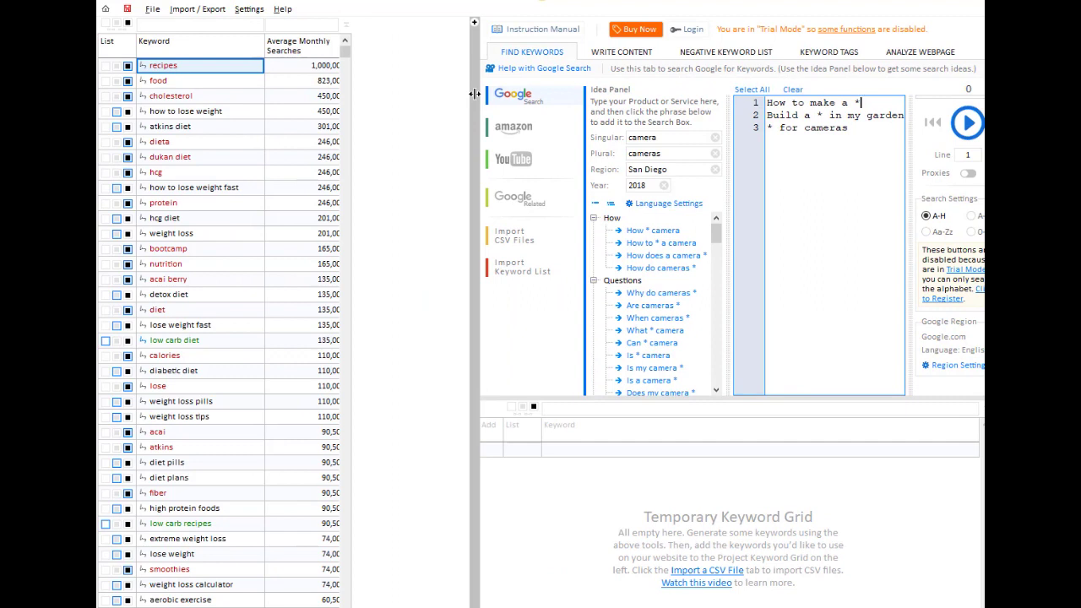
click(219, 156)
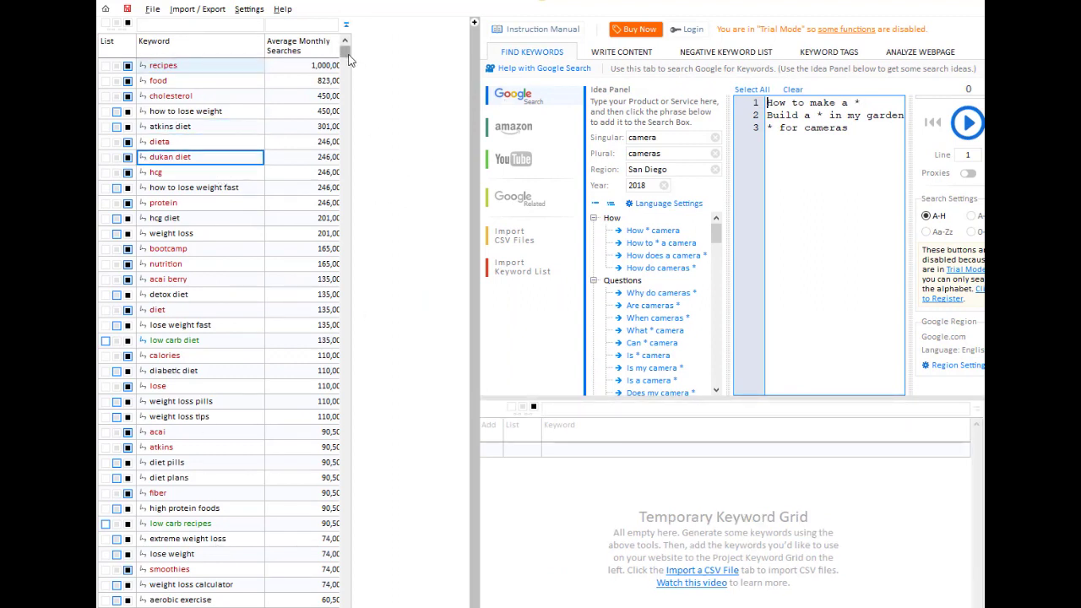
drag(346, 68, 327, 42)
click(639, 54)
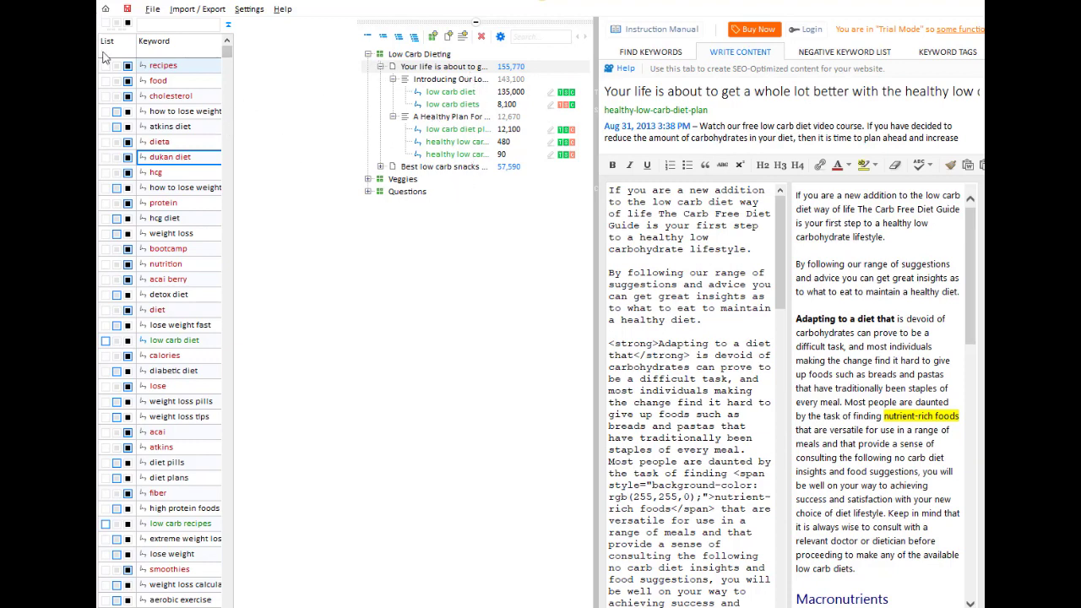
Start a new project and add the idea phrases "how does a camera *", "when cameras *" and "are cameras *" to the Search Box
click(105, 10)
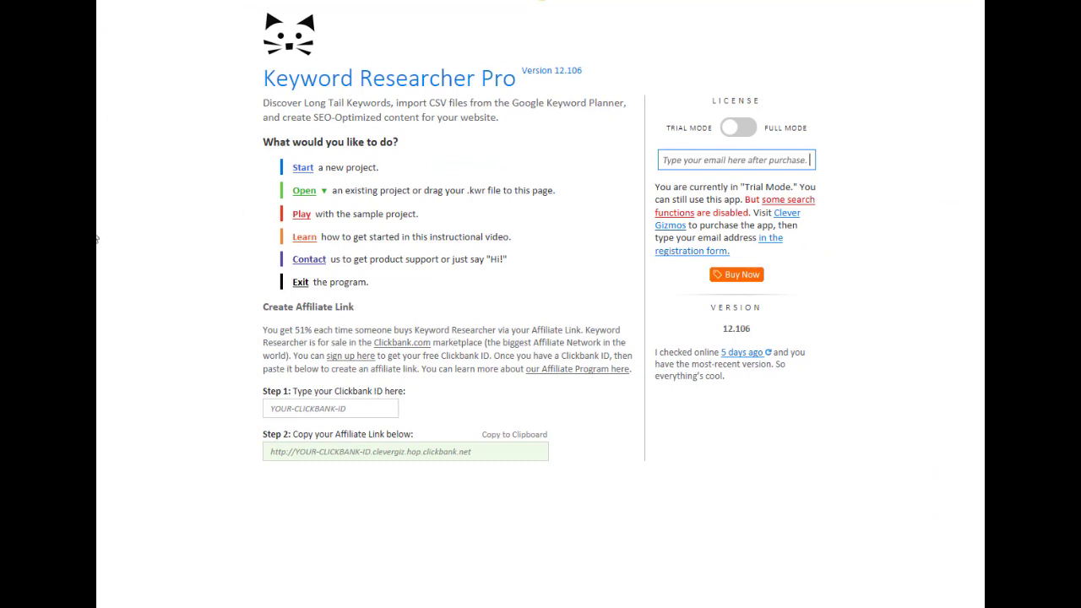
click(302, 168)
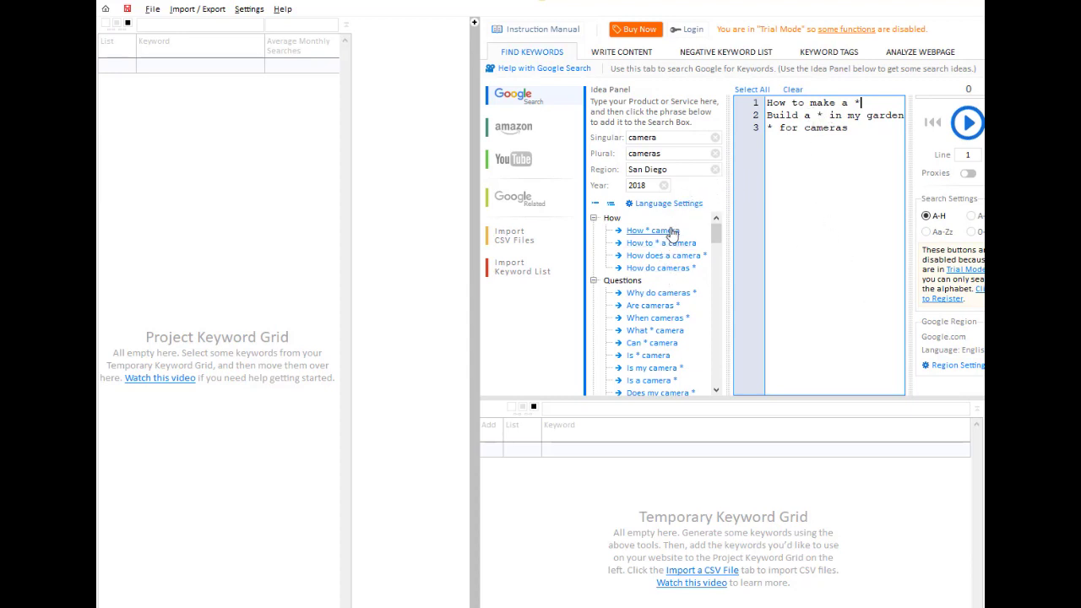
click(665, 256)
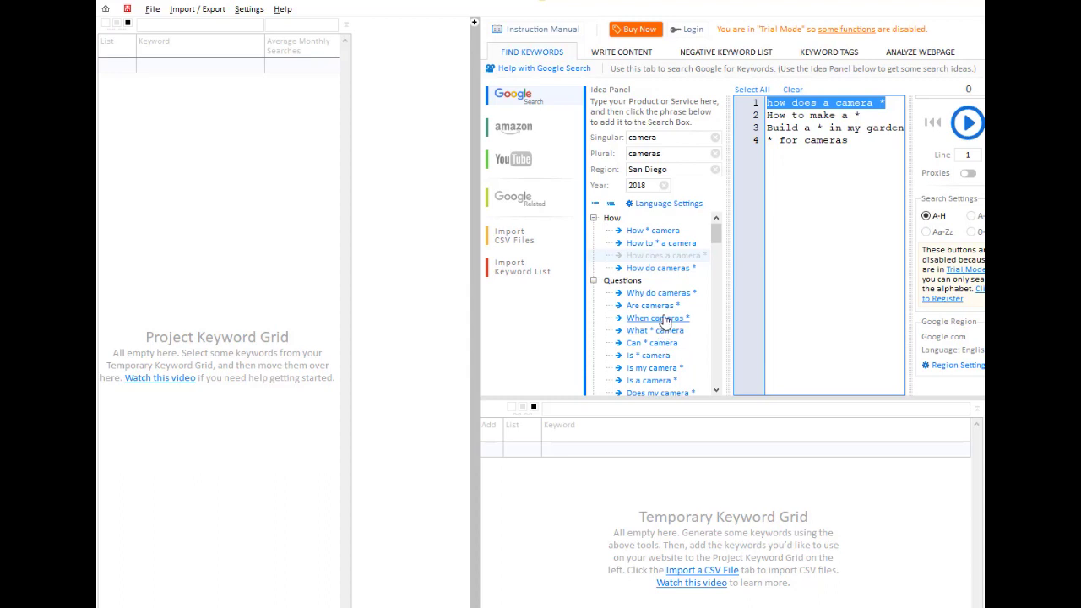
click(657, 319)
click(650, 306)
Add the idea phrases "does my camera *", "* for a camera" and "camera * 2018" to the Search Box
scroll(659, 295, down, 2)
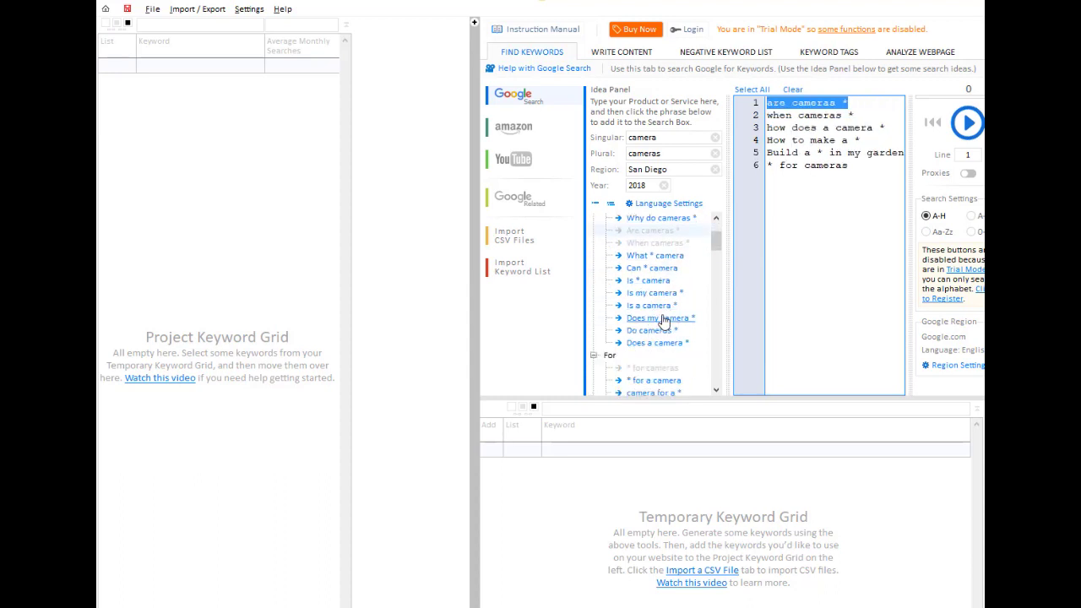
click(664, 320)
scroll(663, 316, down, 2)
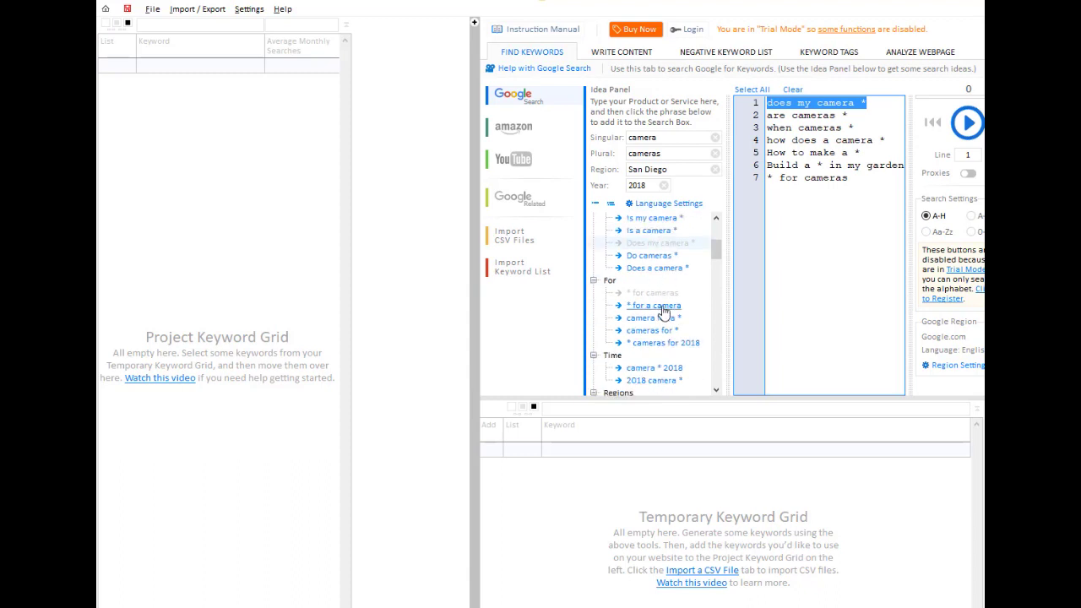
click(634, 306)
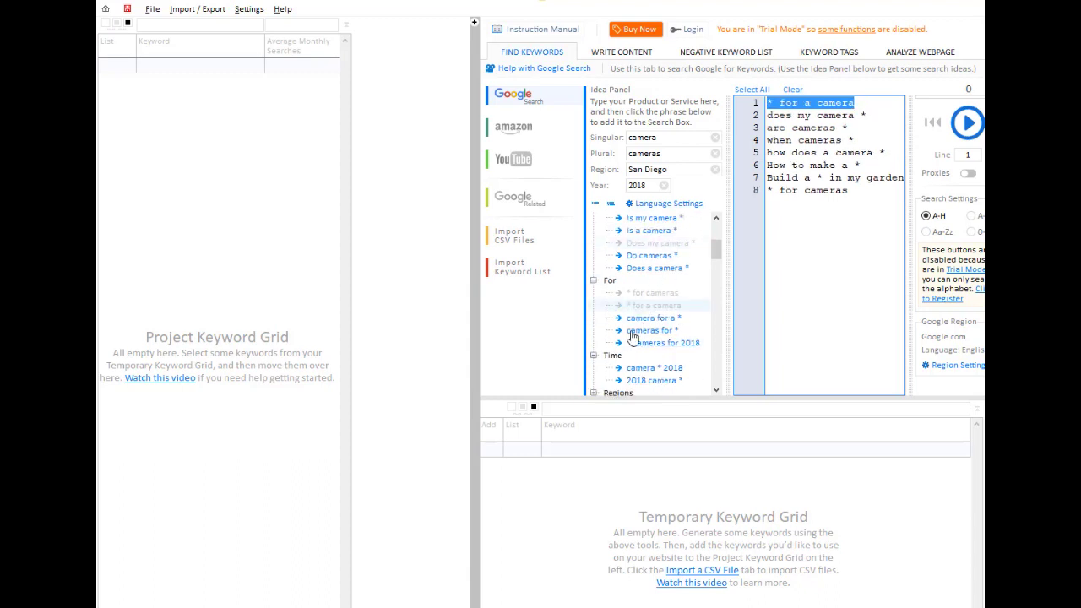
scroll(634, 260, down, 2)
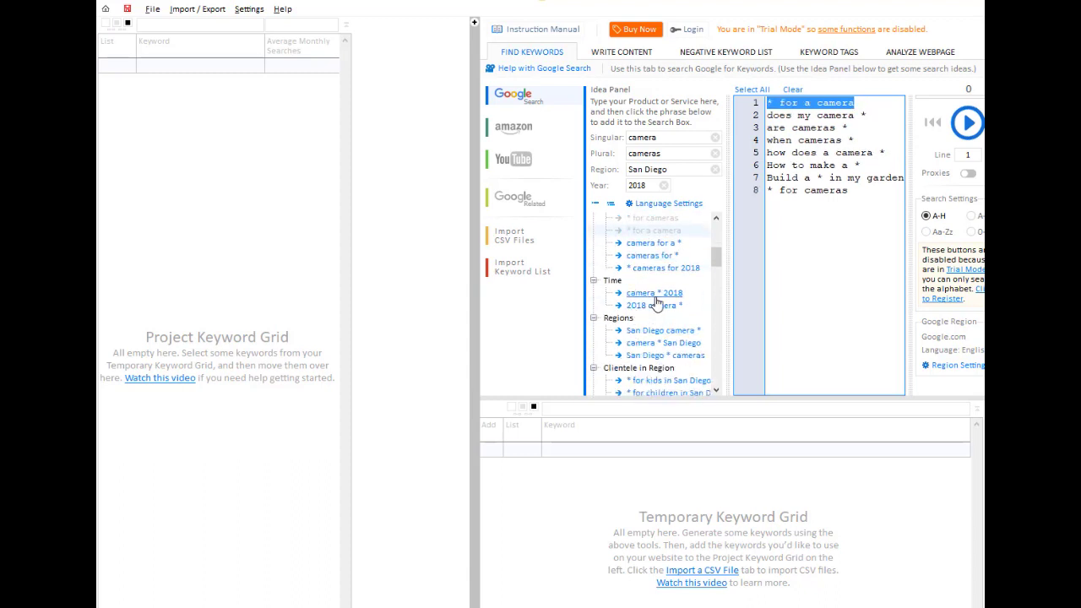
click(655, 295)
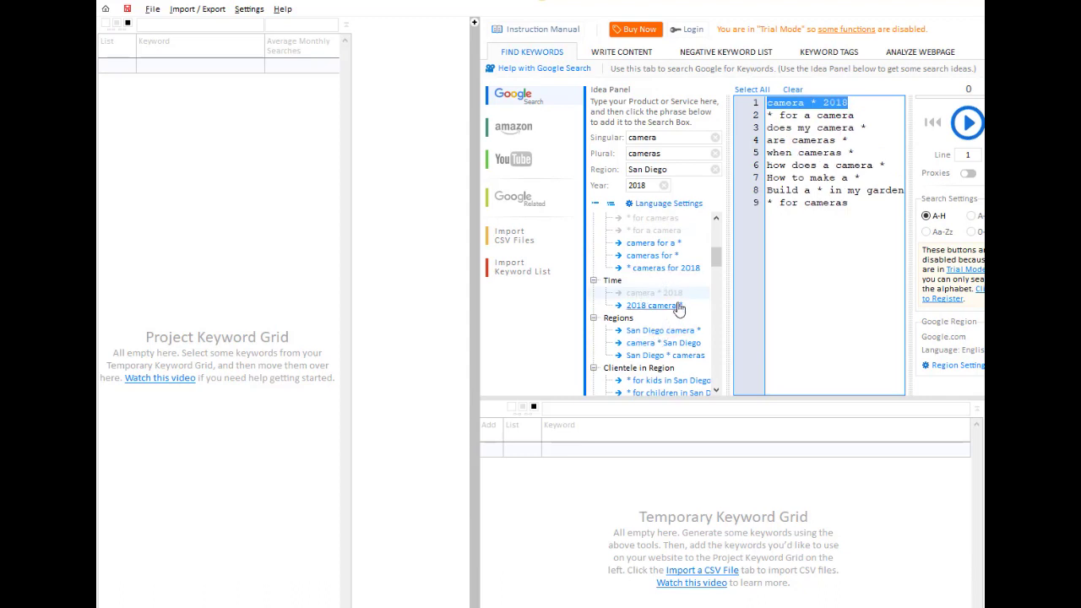
scroll(669, 306, down, 2)
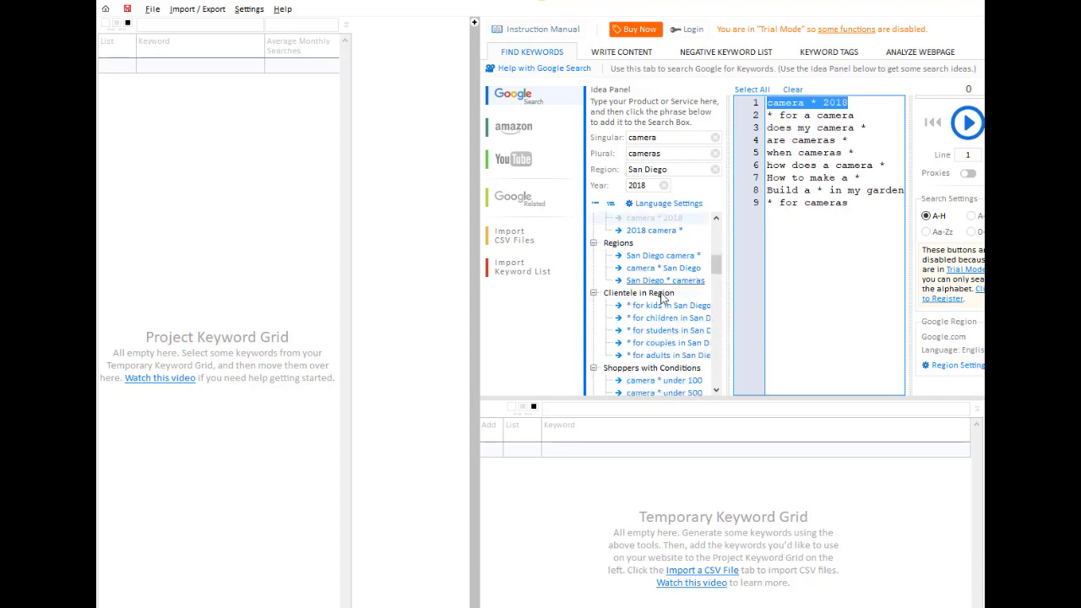
scroll(657, 298, down, 1)
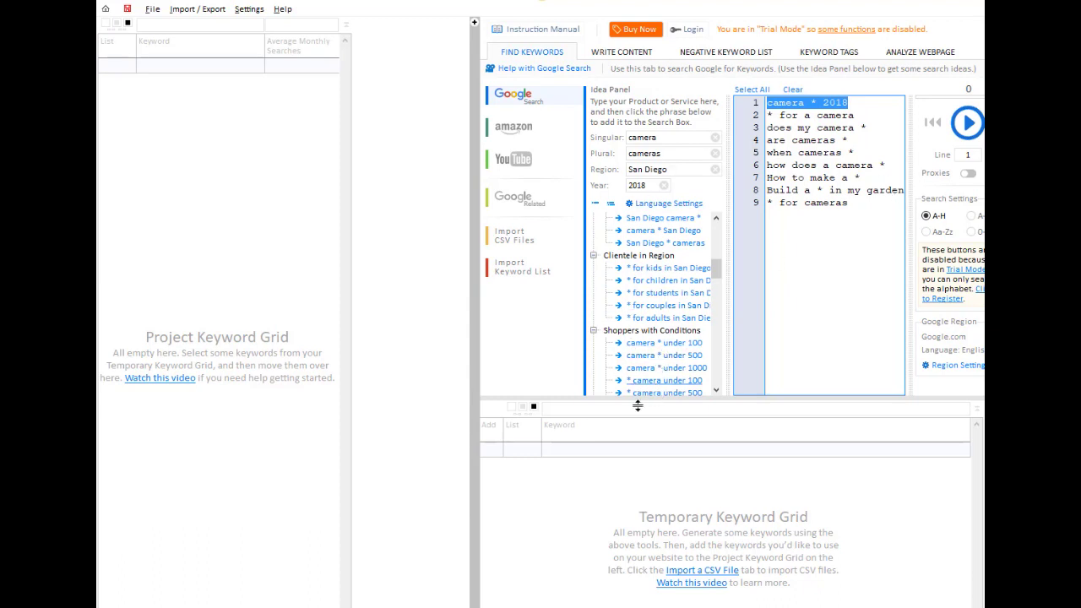
Narrow the project keyword pane and run the Google search on all listed phrases with the A-H setting
drag(477, 323, 397, 321)
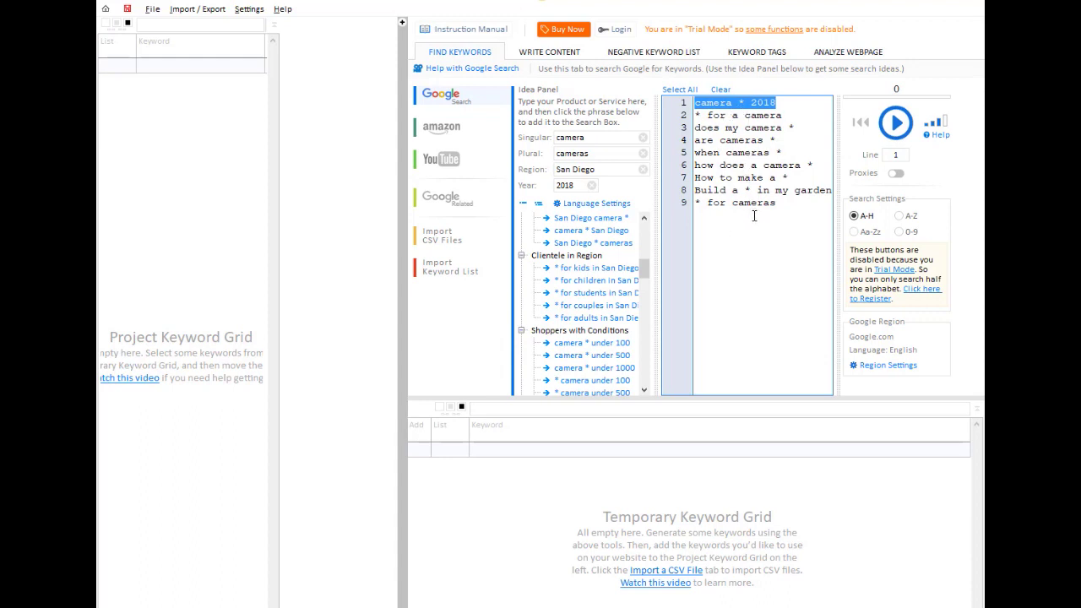
click(895, 124)
click(896, 123)
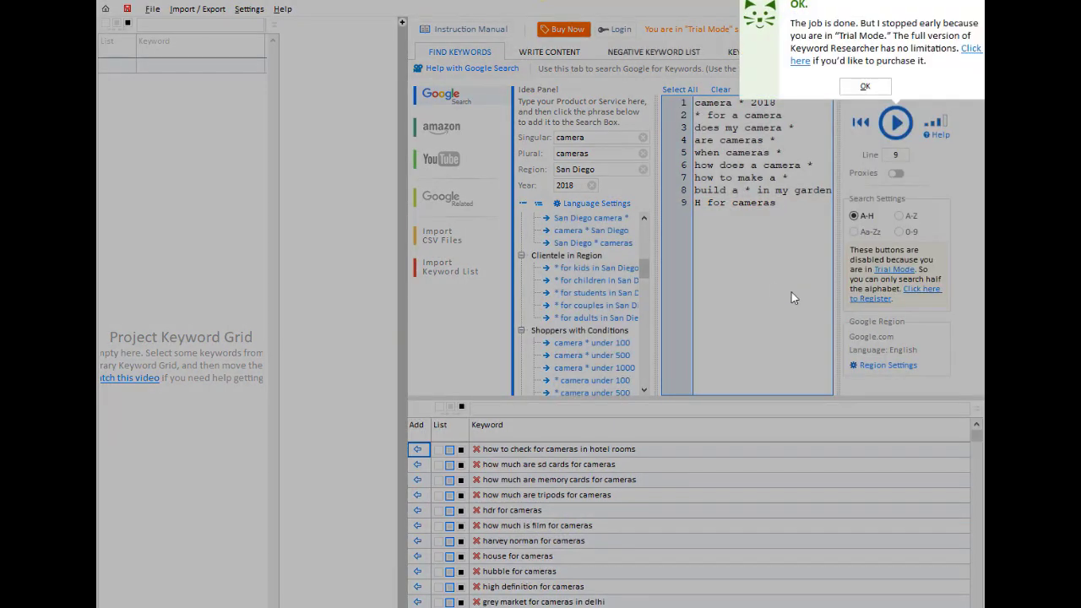
click(861, 87)
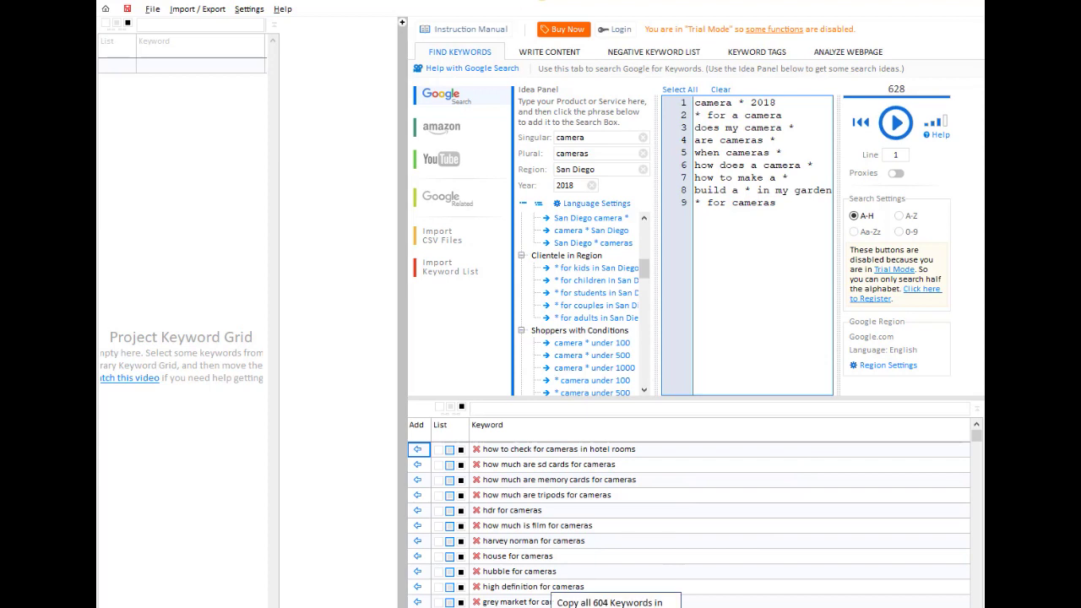
Copy all keywords from the Temporary Keyword Grid and paste them into the search volume and forecasts form of Google Ads Keyword Planner
click(548, 606)
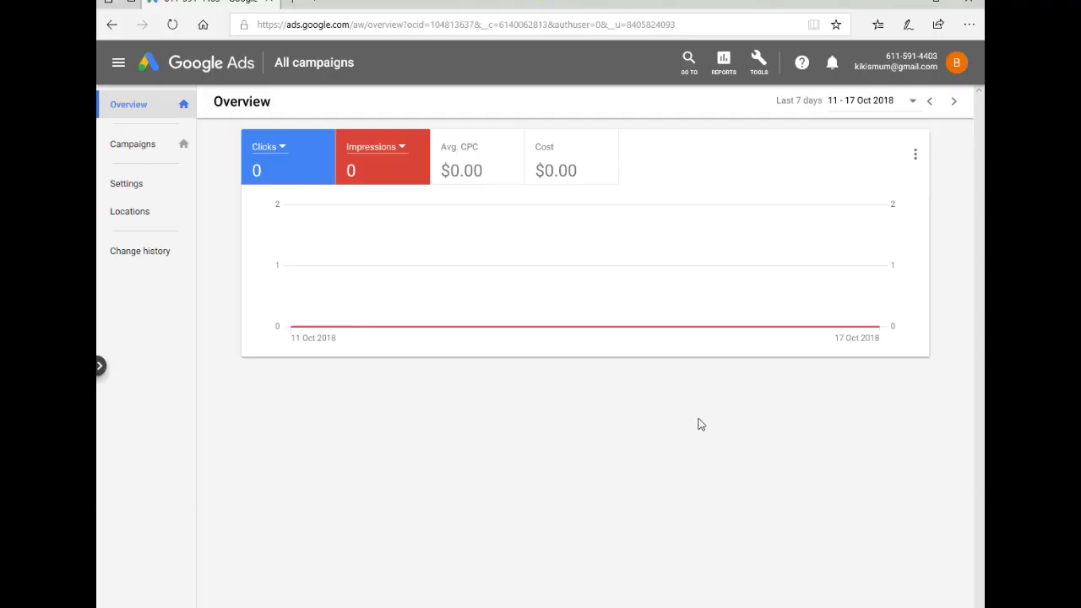
click(758, 67)
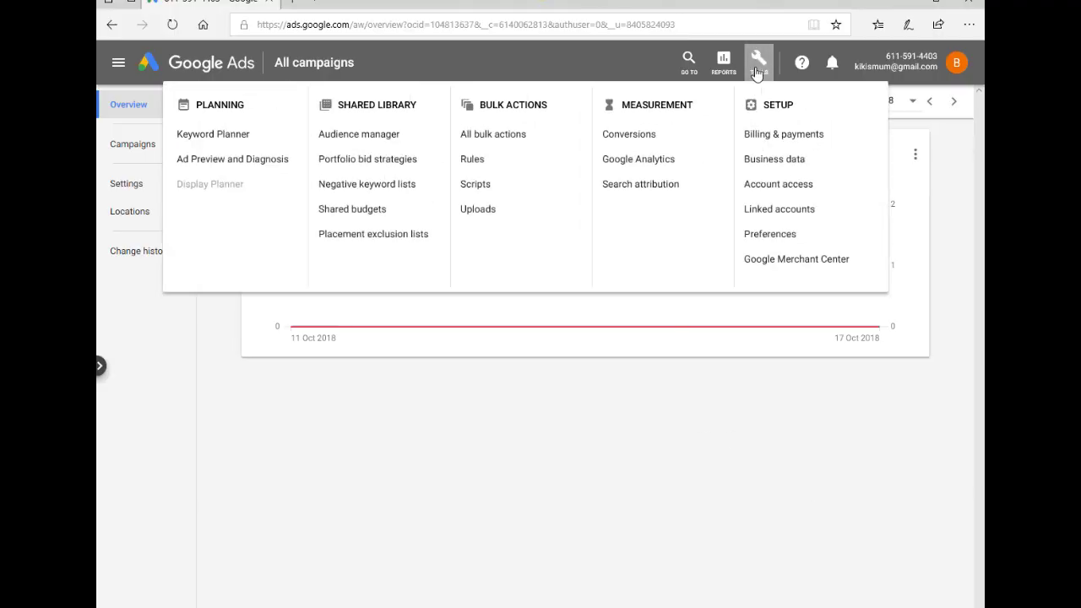
click(203, 137)
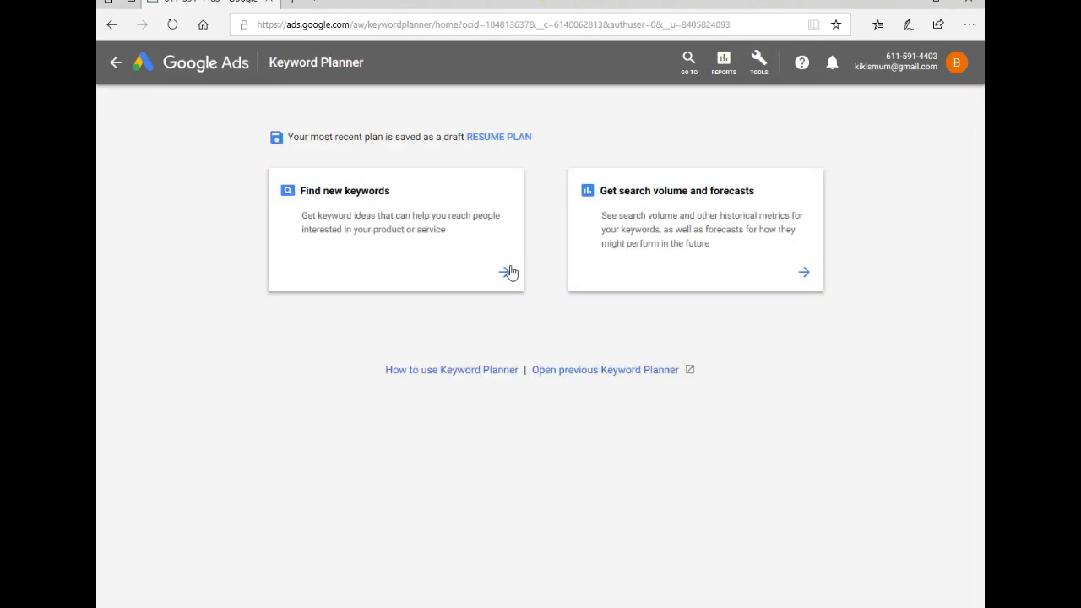
click(676, 243)
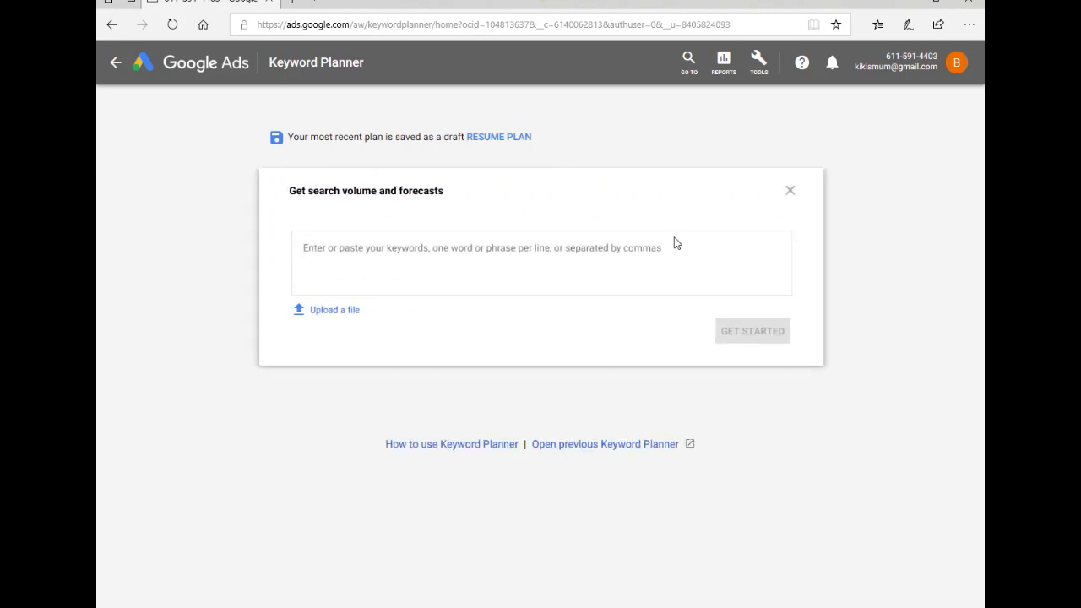
right_click(304, 248)
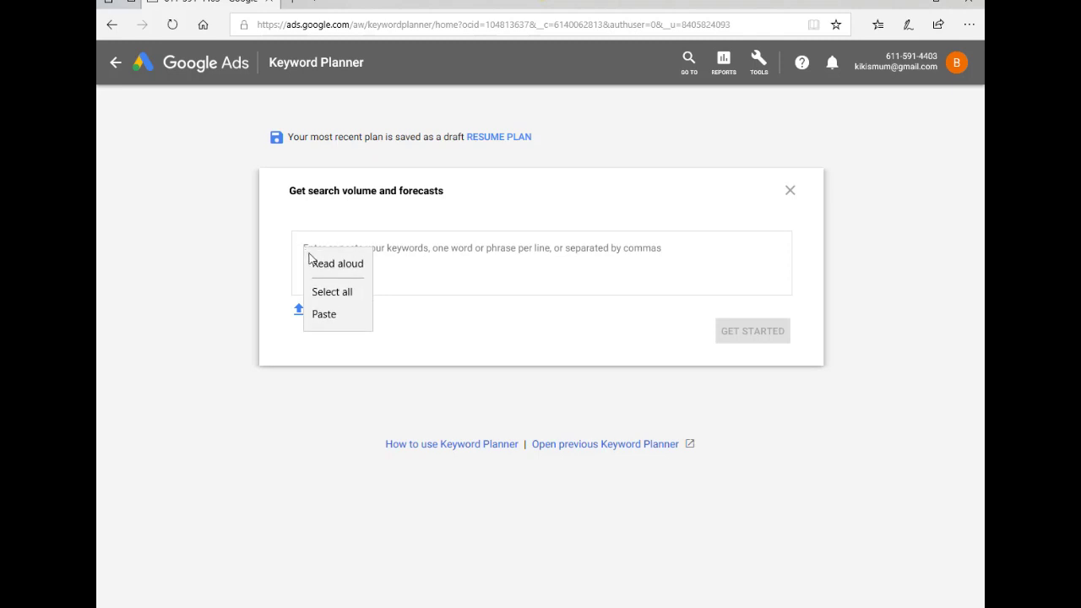
click(324, 314)
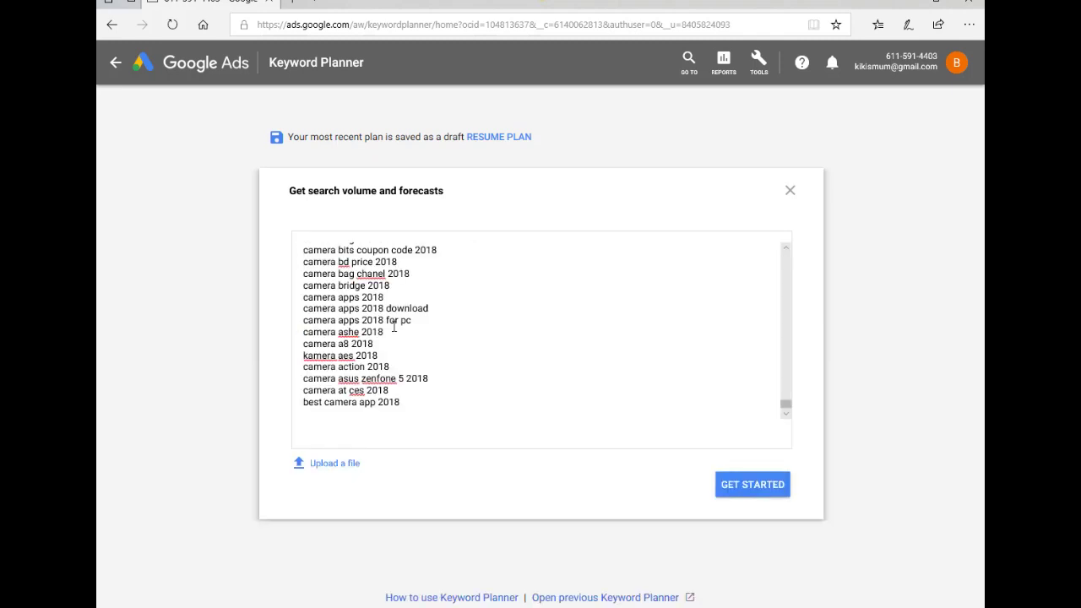
Submit the keyword list, delete the block of "in my garden" phrases with the blank lines around it, and resubmit the list
click(731, 488)
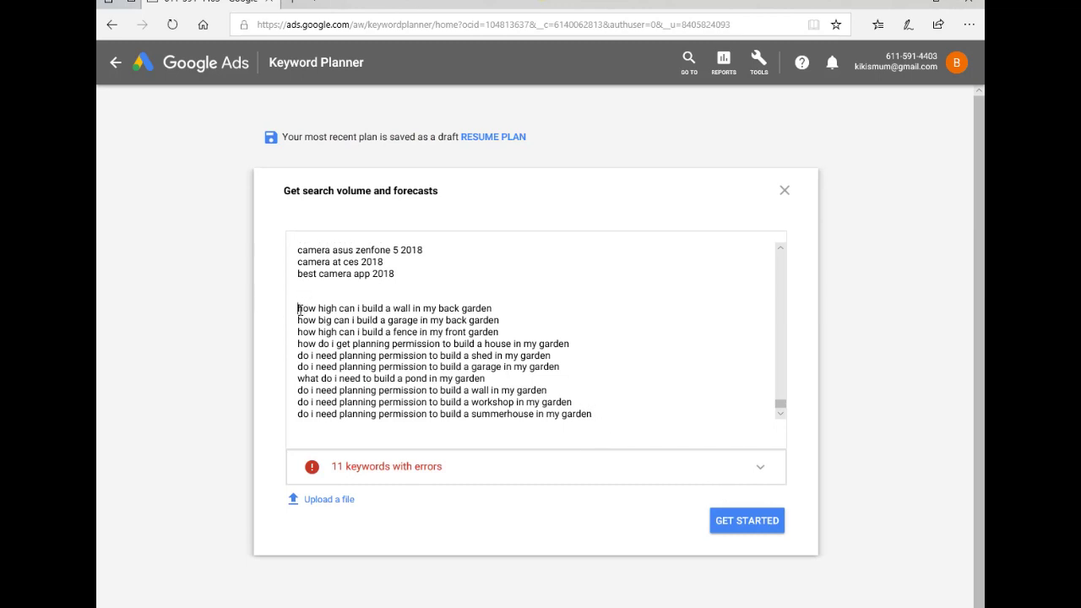
drag(298, 310, 625, 441)
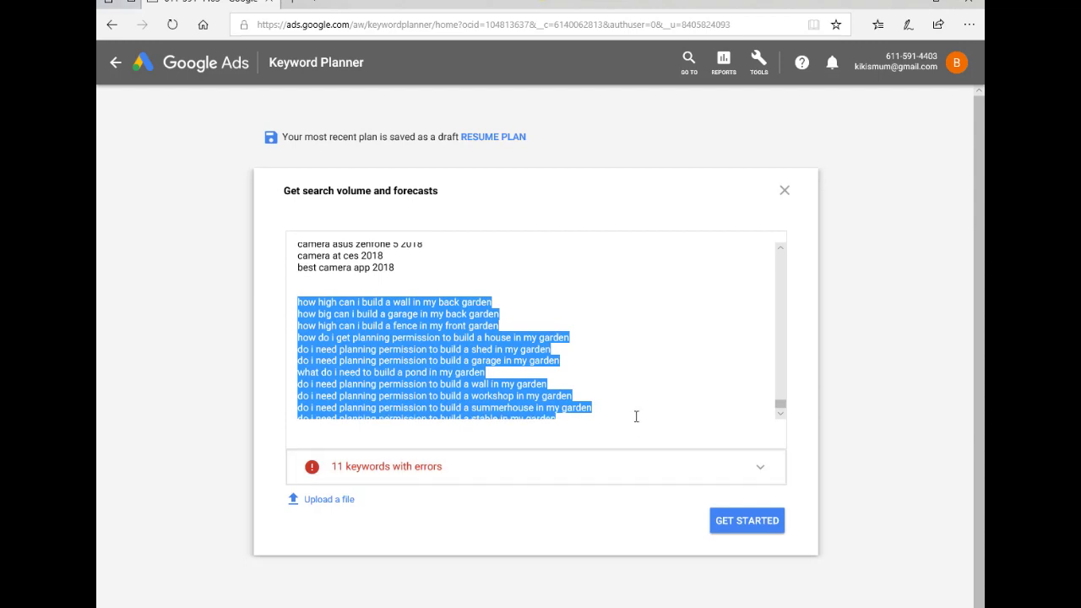
key(BackSpace)
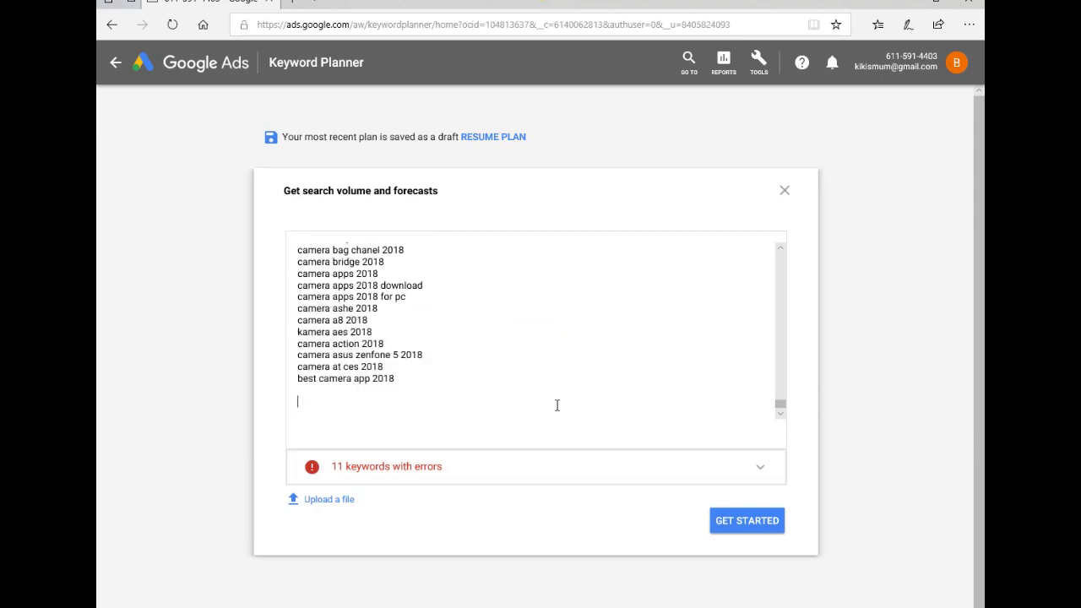
key(BackSpace)
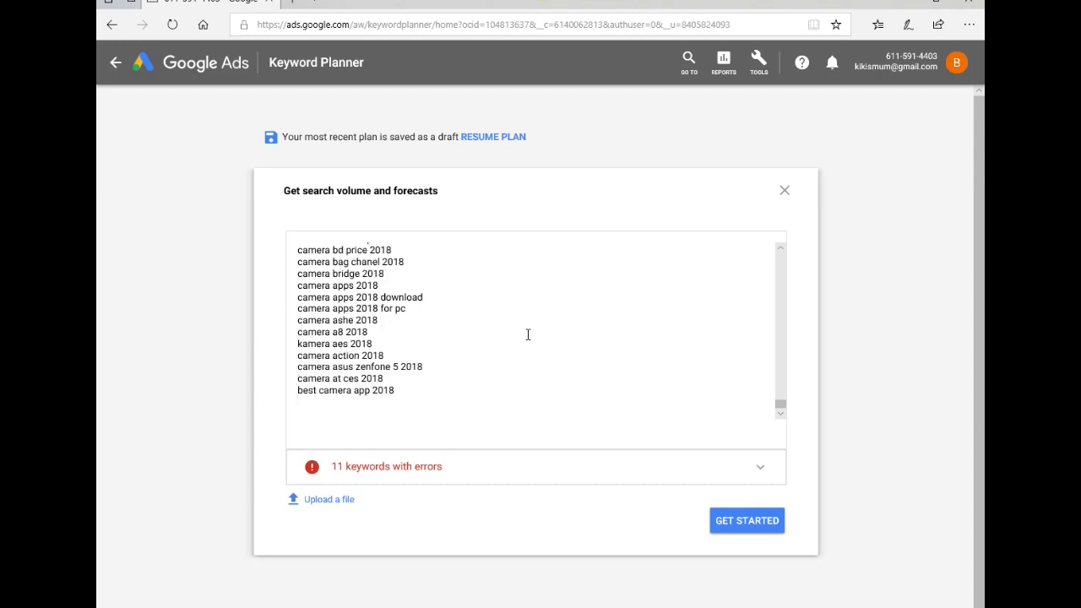
click(750, 523)
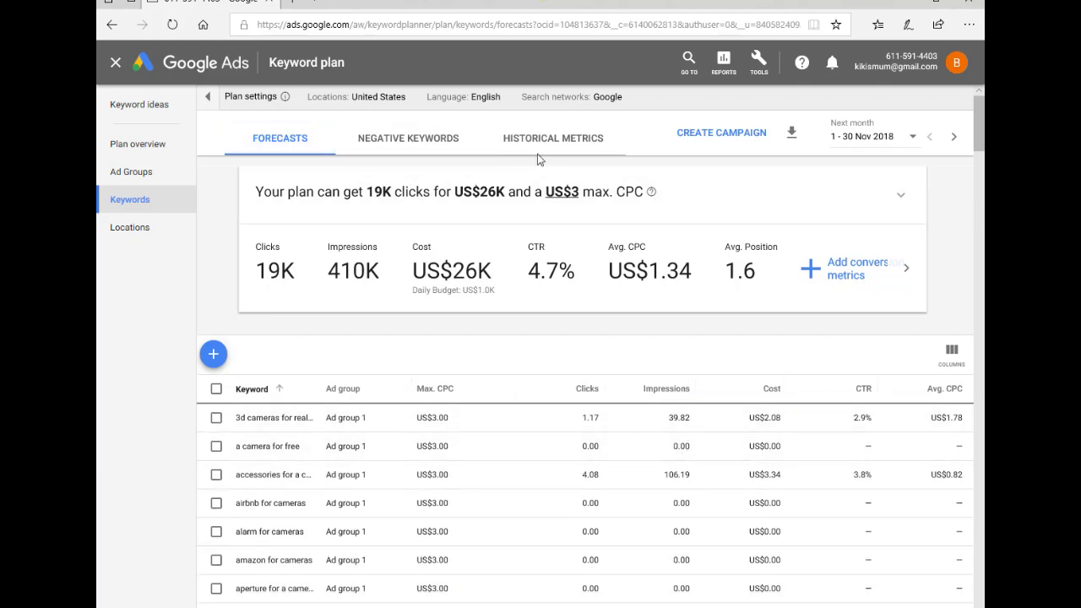
Download the plan's historical metrics as a CSV file and widen its keyword column in Excel
click(573, 140)
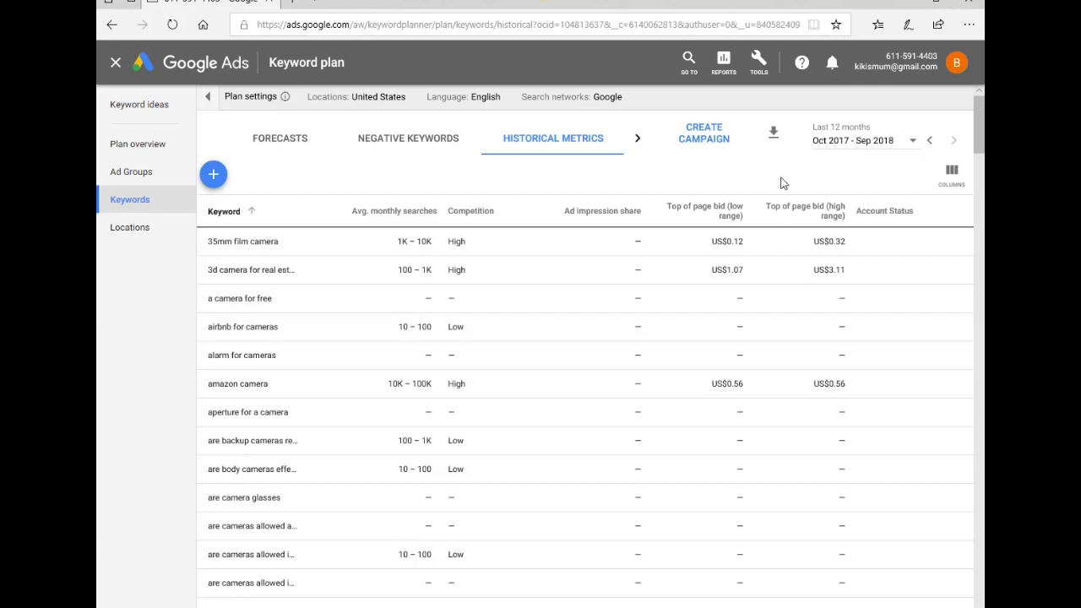
click(773, 135)
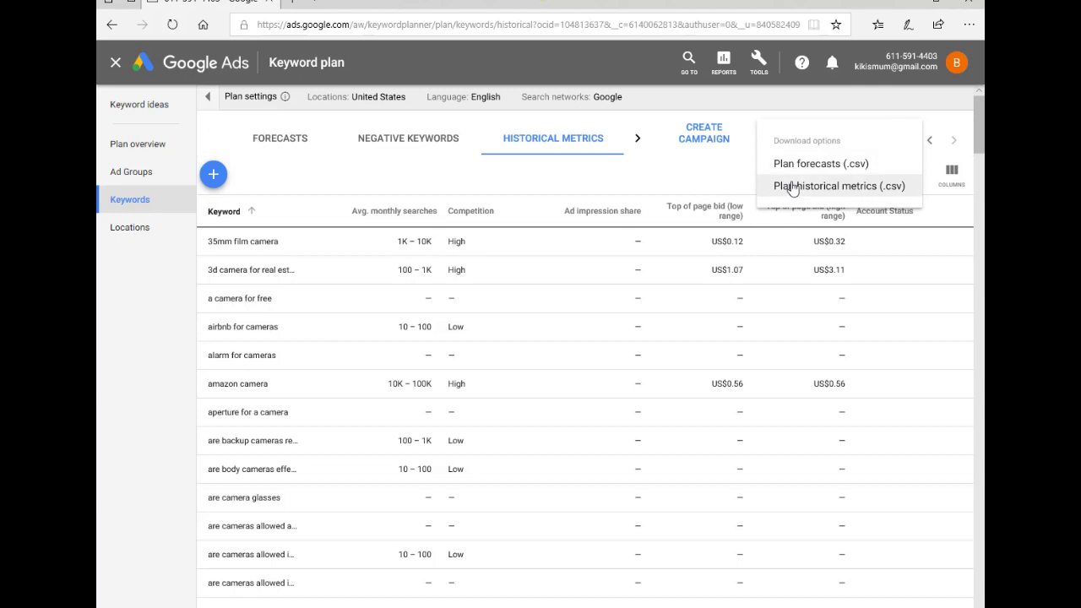
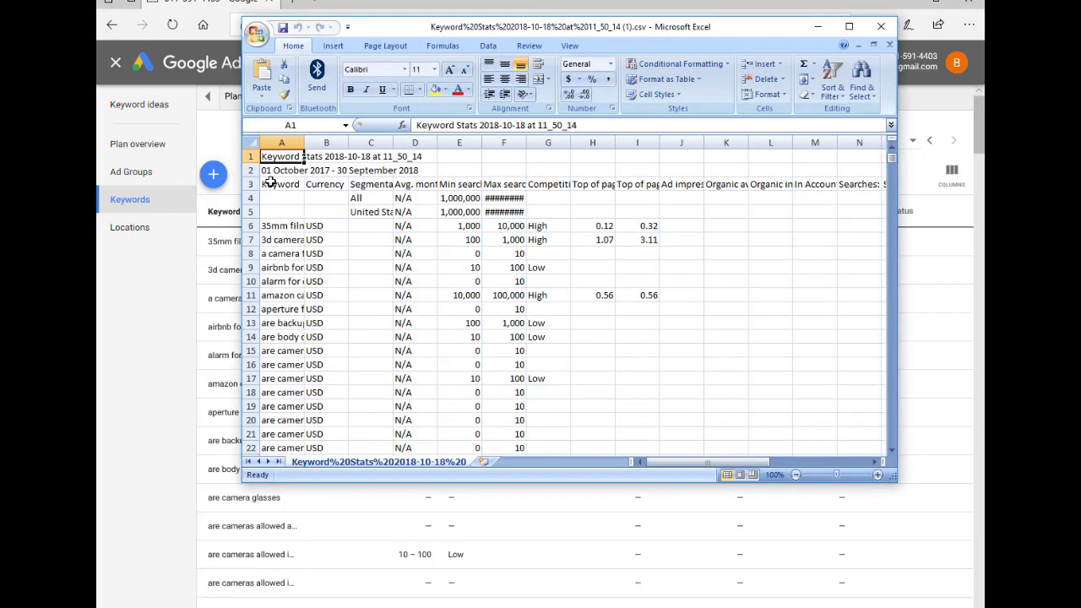
drag(304, 143, 461, 142)
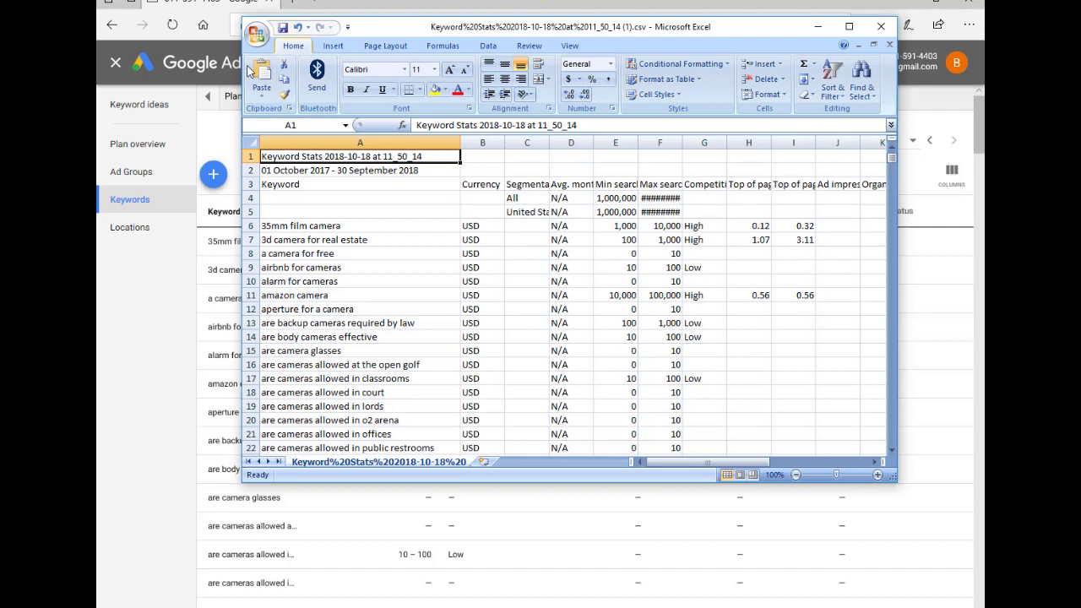
Start saving the keyword stats workbook under a new name and open the Keyword Researcher folder in Documents as its destination
click(257, 36)
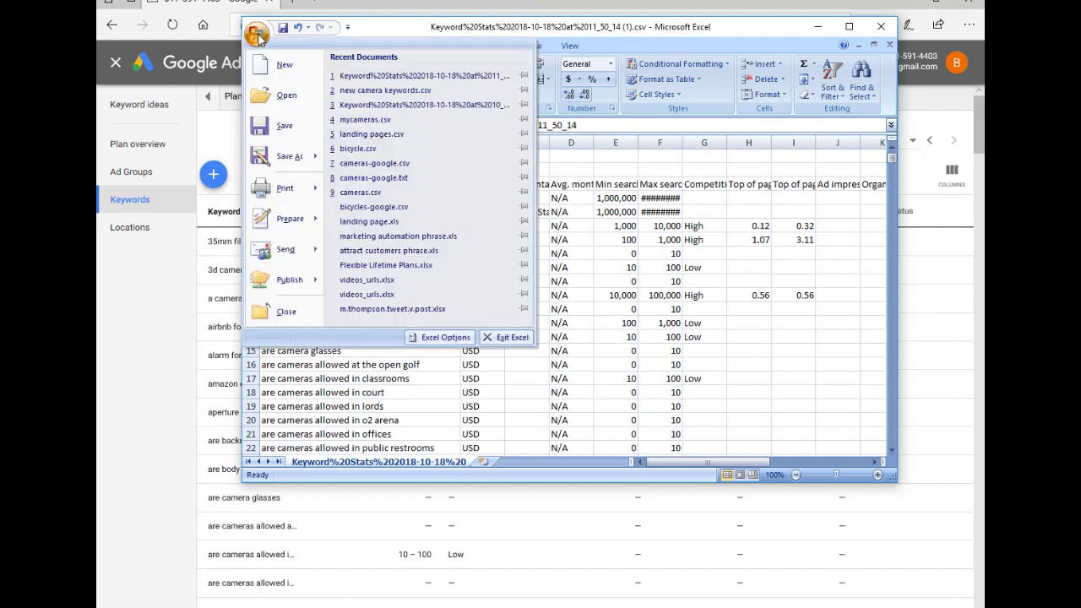
click(292, 159)
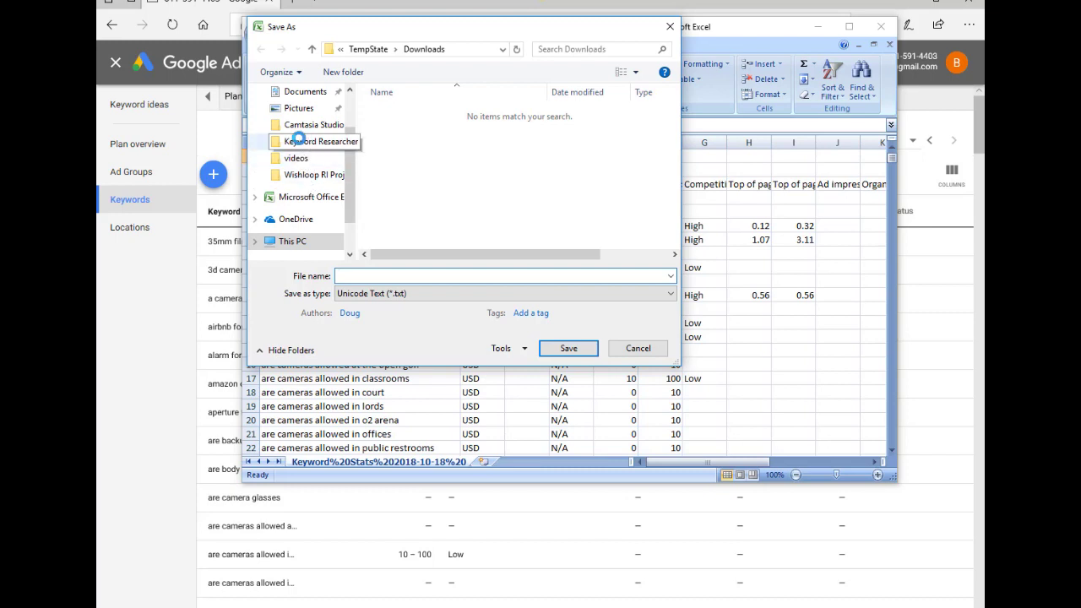
scroll(306, 145, down, 3)
click(300, 125)
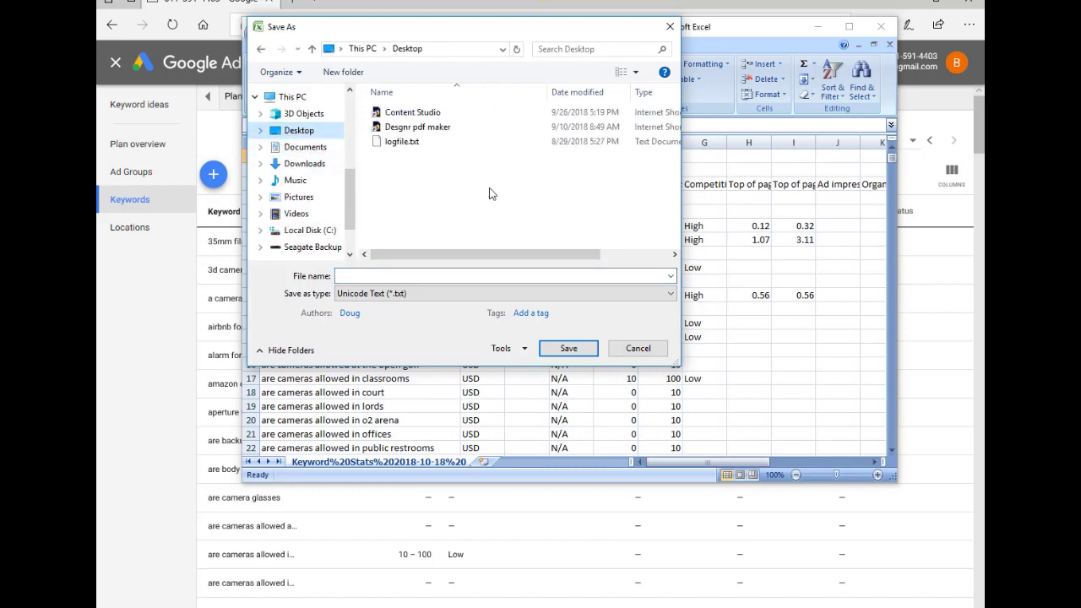
click(302, 148)
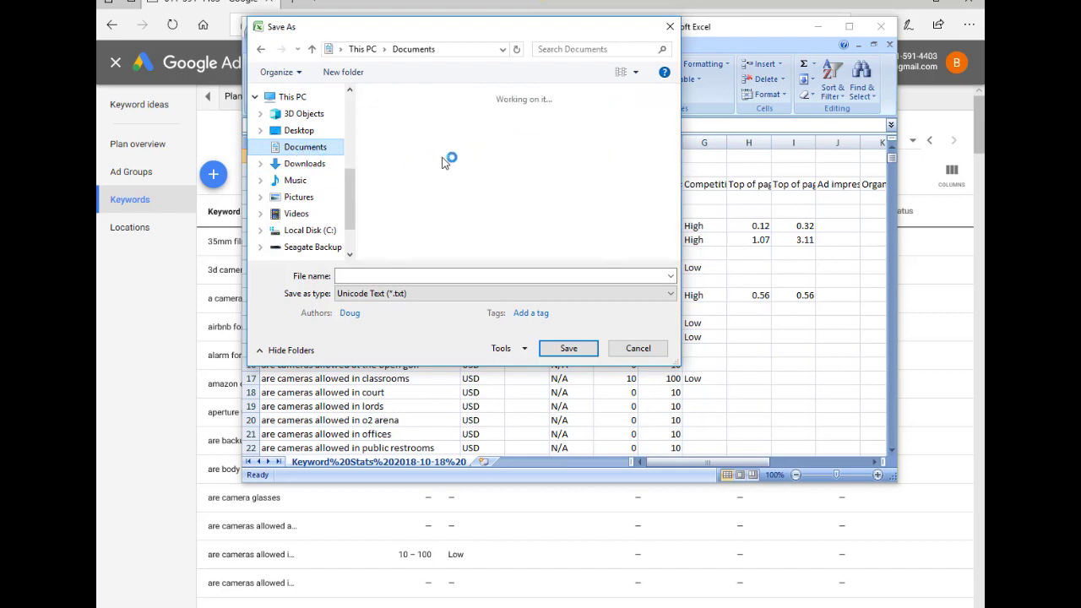
scroll(453, 159, down, 5)
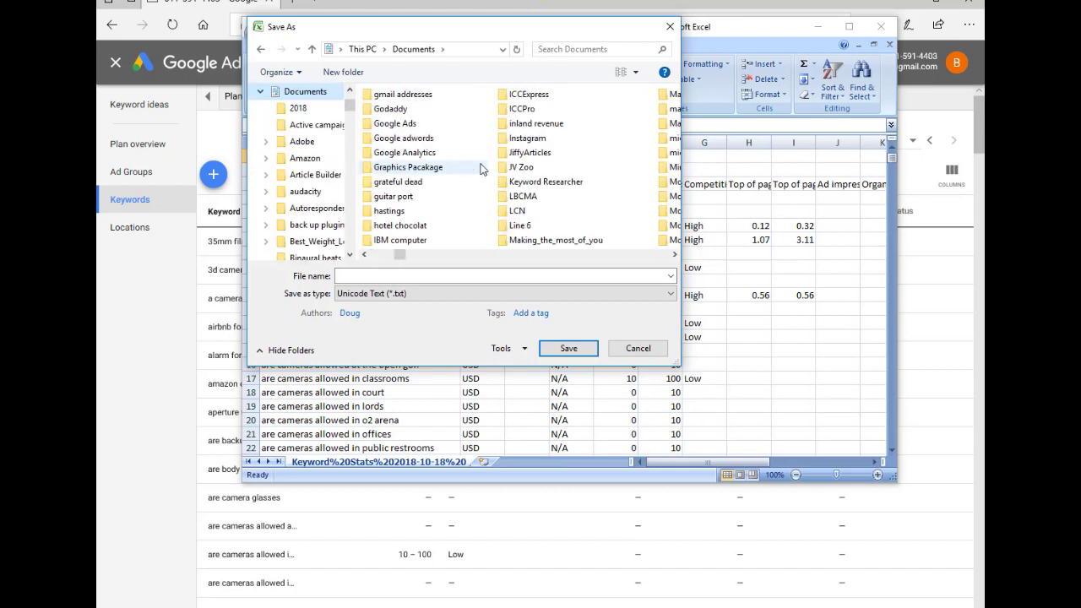
scroll(480, 169, down, 2)
scroll(479, 169, up, 2)
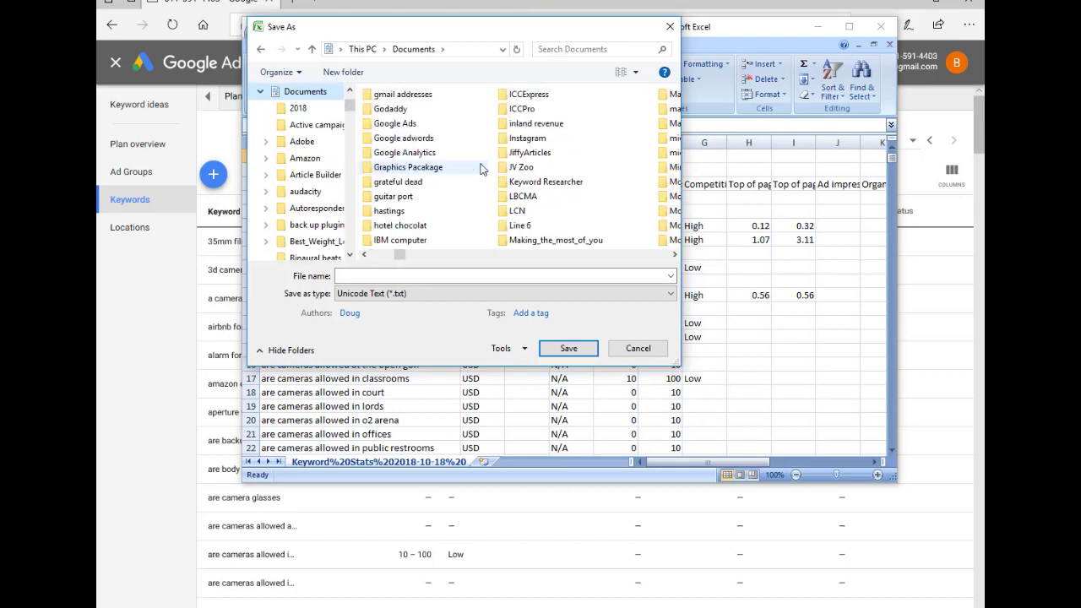
double_click(554, 182)
Save the workbook as "latest camera keywords" in CSV (Comma delimited) format, keeping that format, and close Excel
click(435, 290)
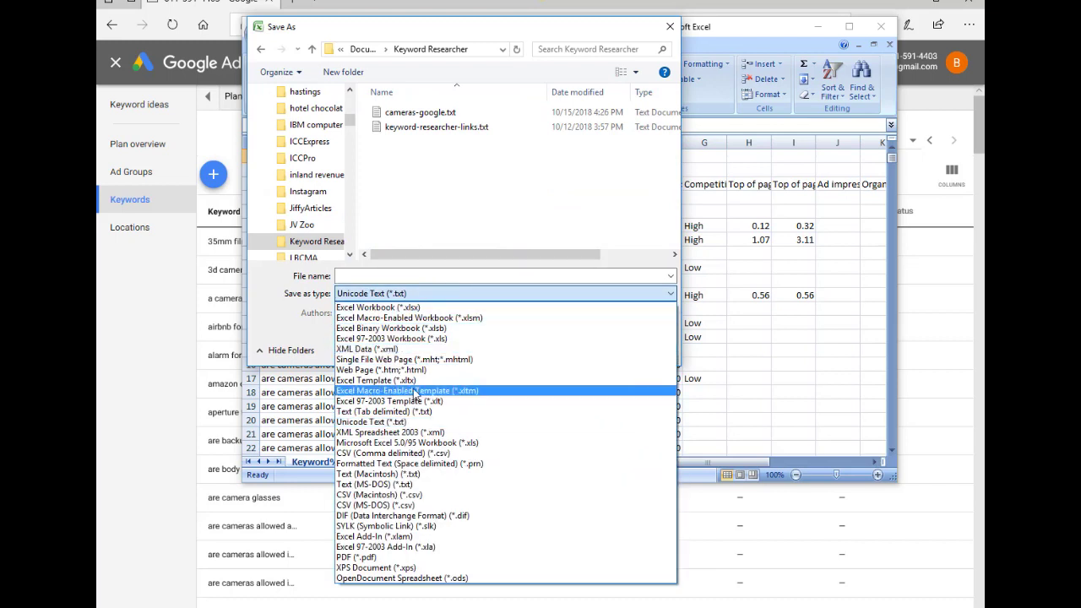
click(436, 453)
click(377, 276)
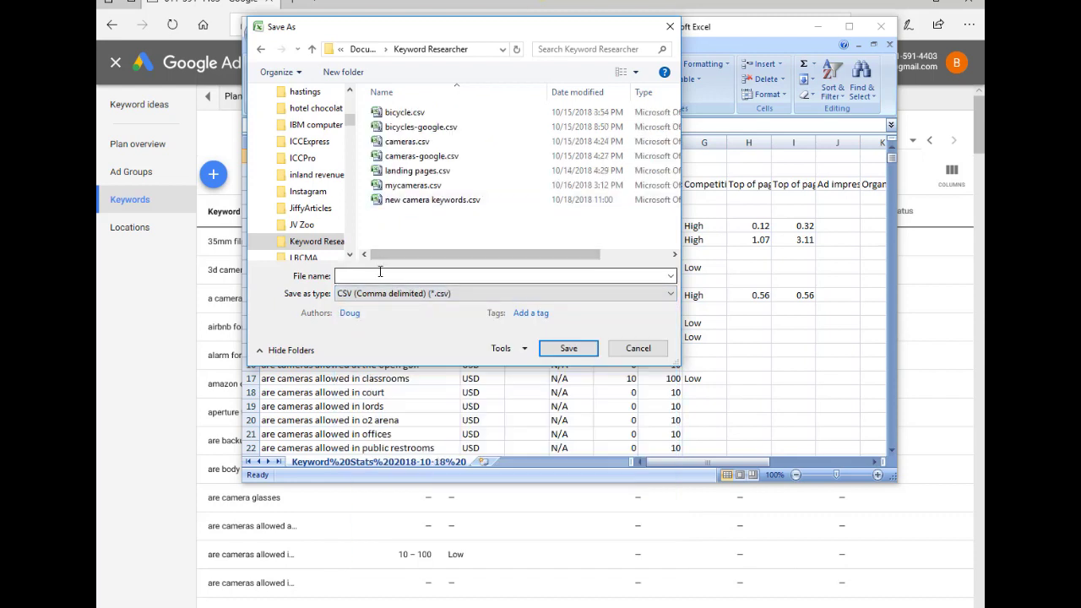
text(latest camera keywords)
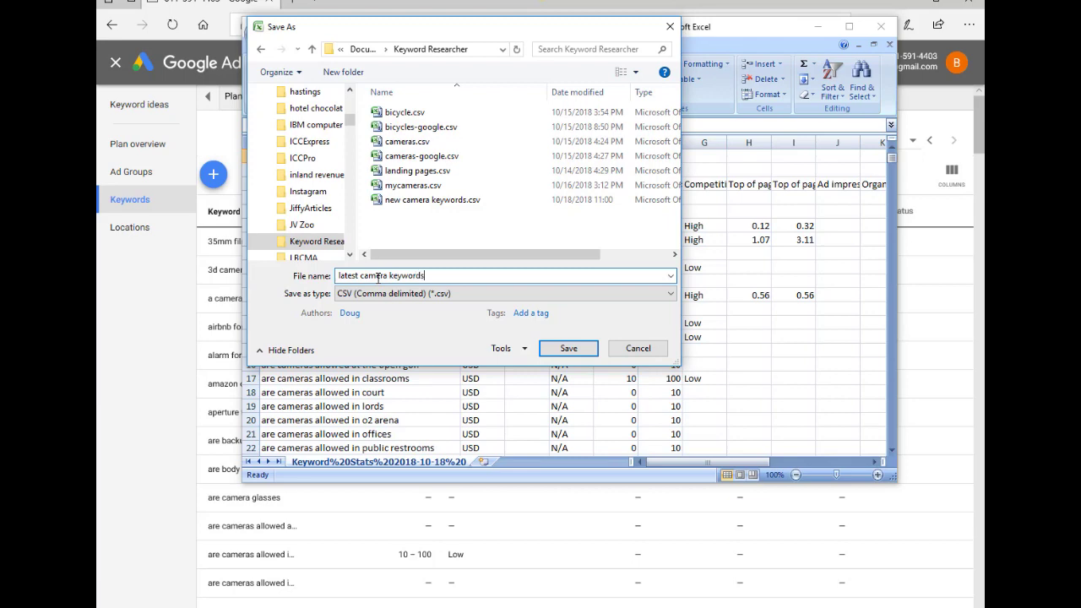
click(568, 350)
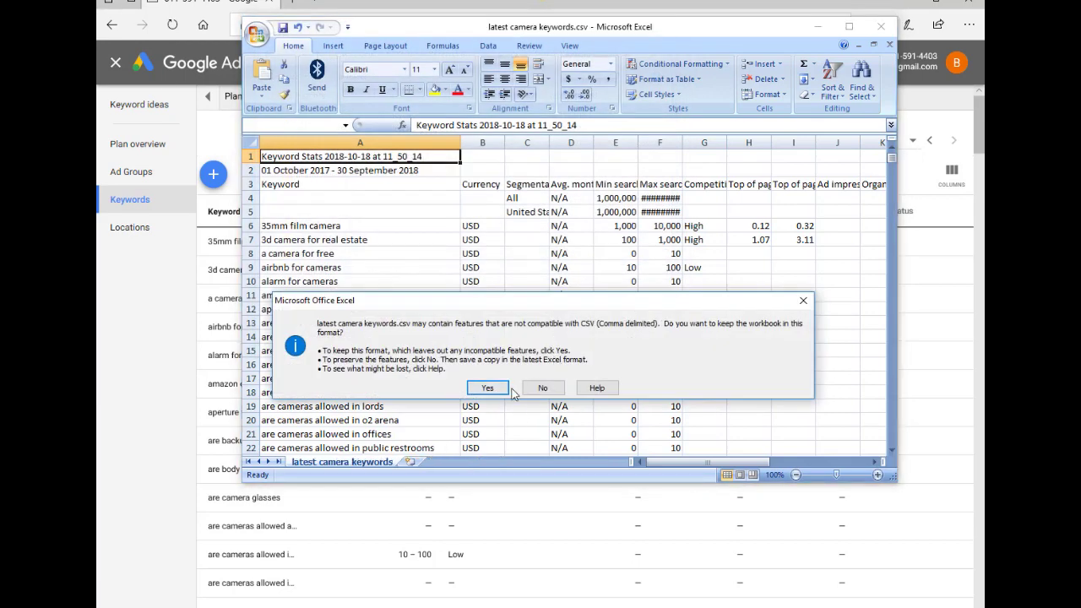
click(494, 388)
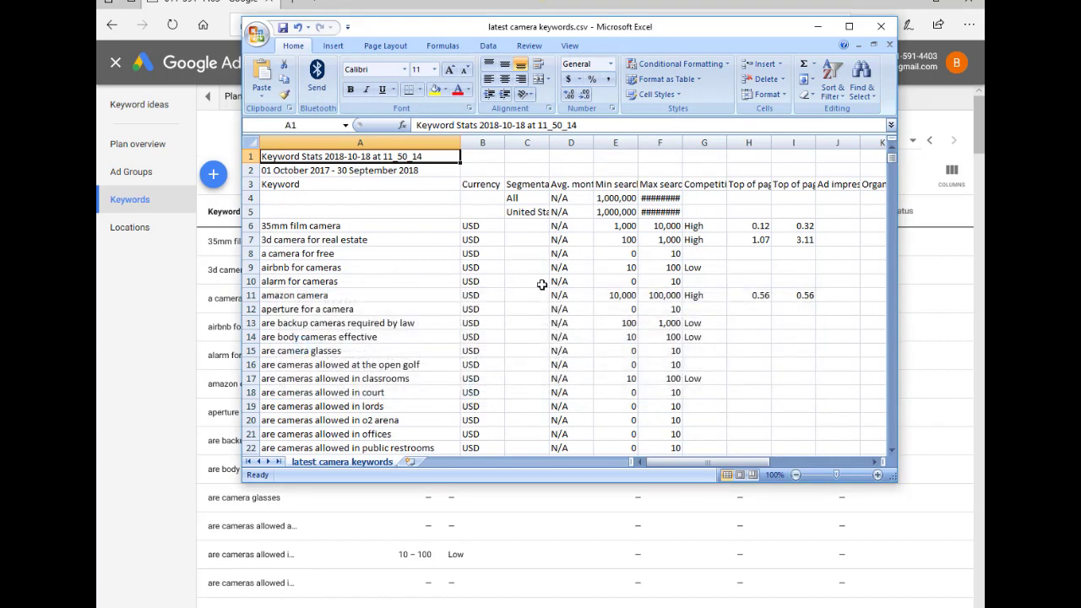
click(878, 32)
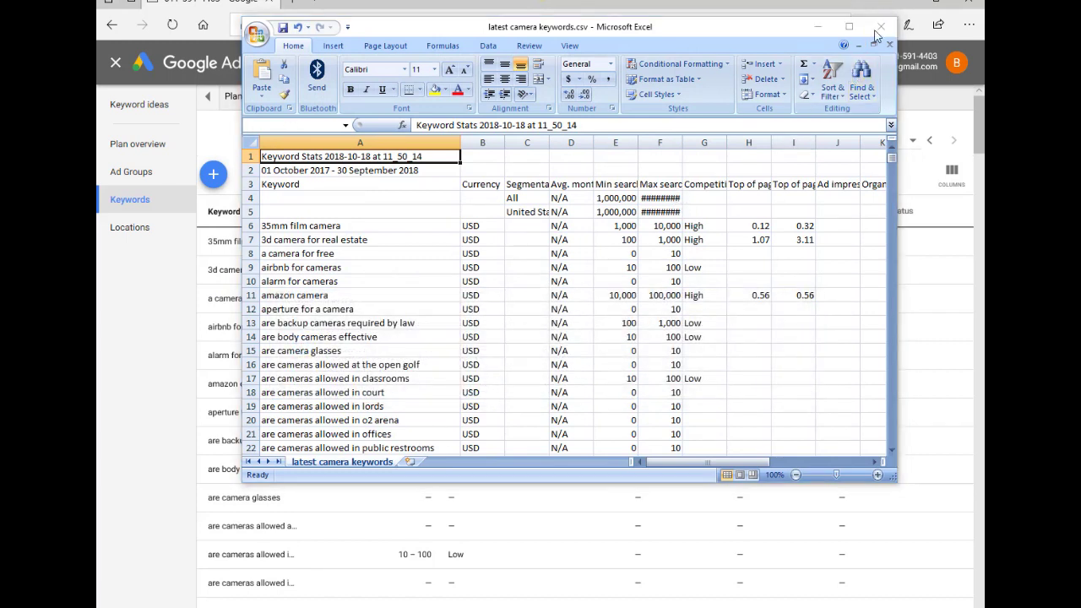
click(543, 372)
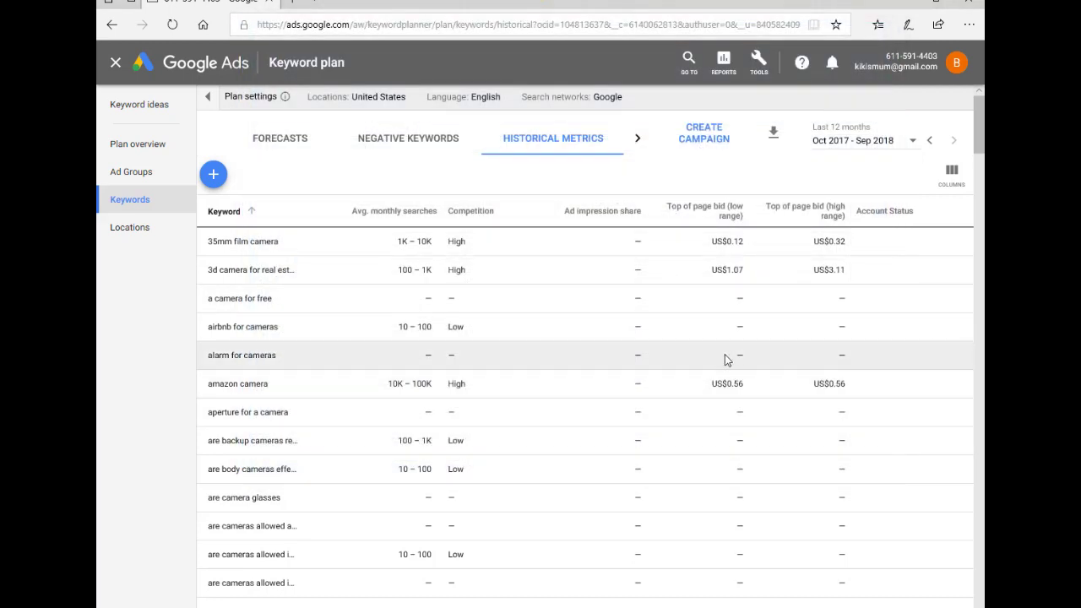
Switch to Keyword Researcher and import the file latest camera keywords.csv
key(alt+Tab)
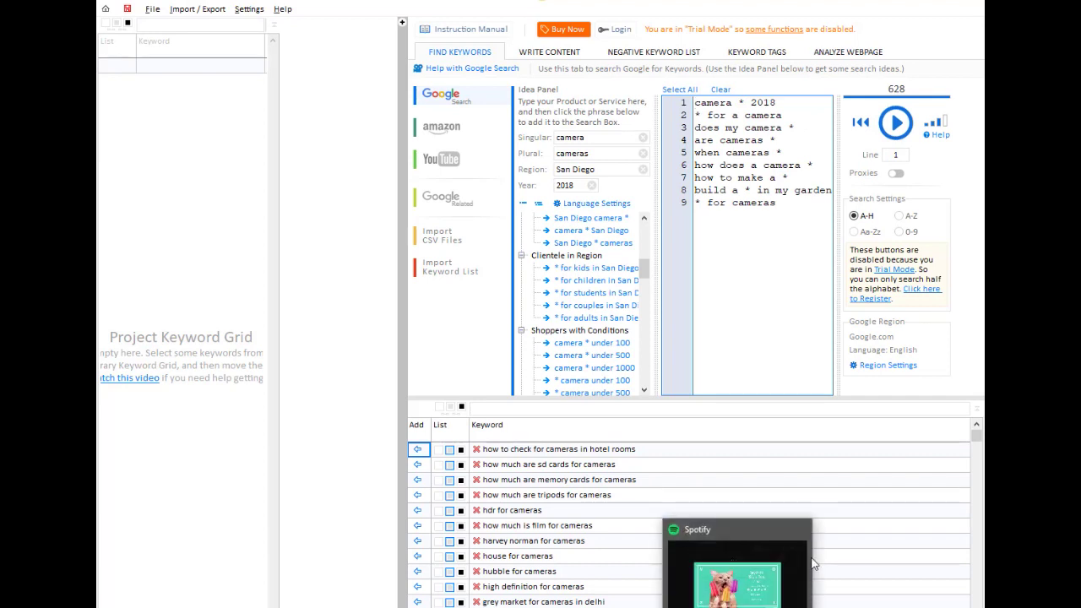
click(438, 241)
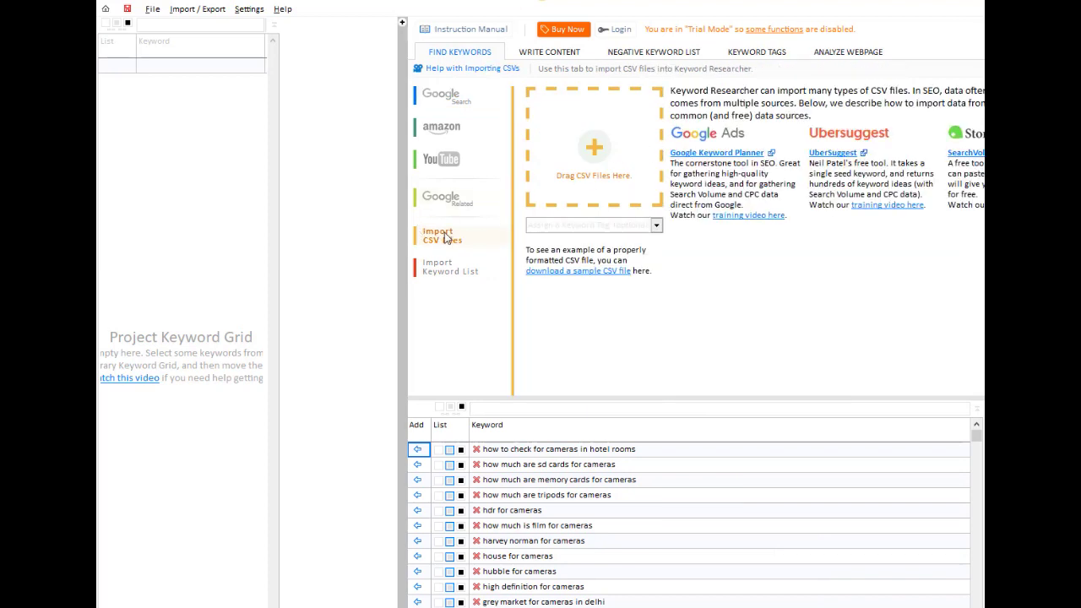
click(595, 150)
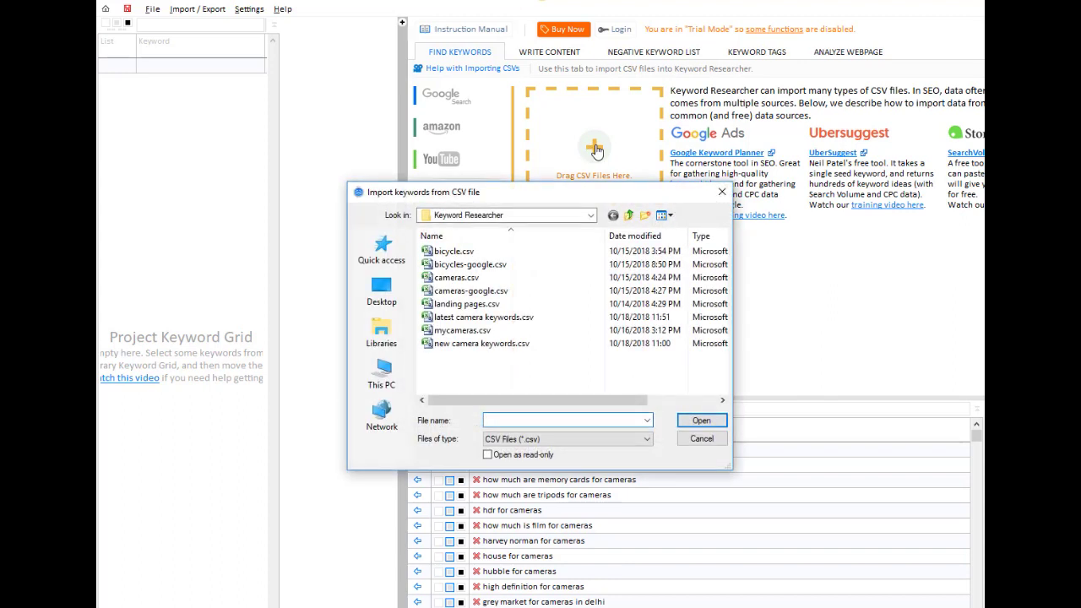
click(492, 318)
click(701, 420)
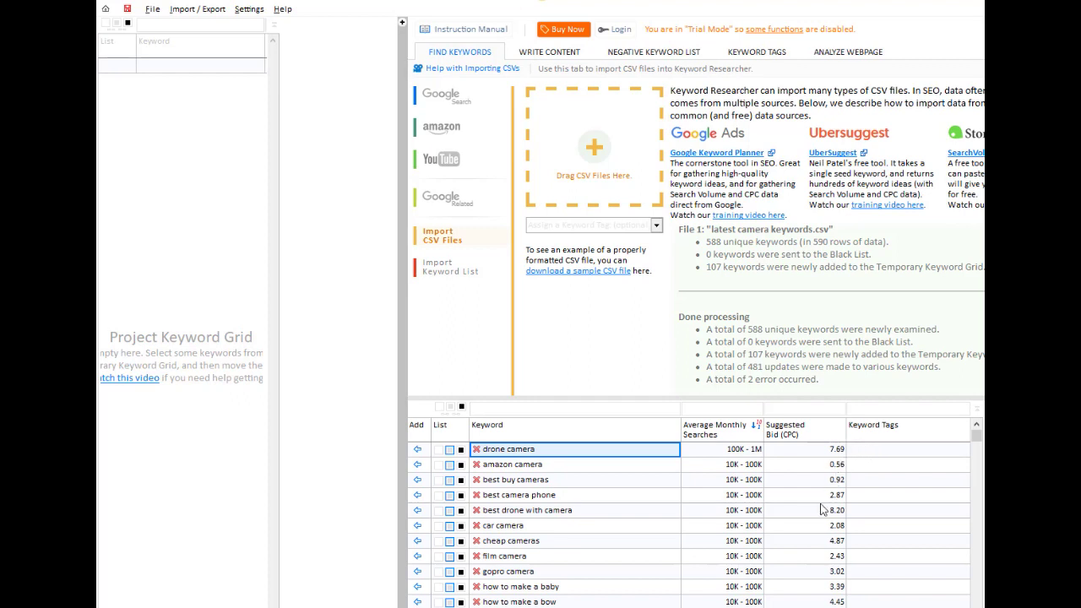
Look through the first imported keywords and move all keywords from the Temporary Keyword Grid to the Project Keyword Grid
key(Down)
key(Down)
key(Down)
key(Down)
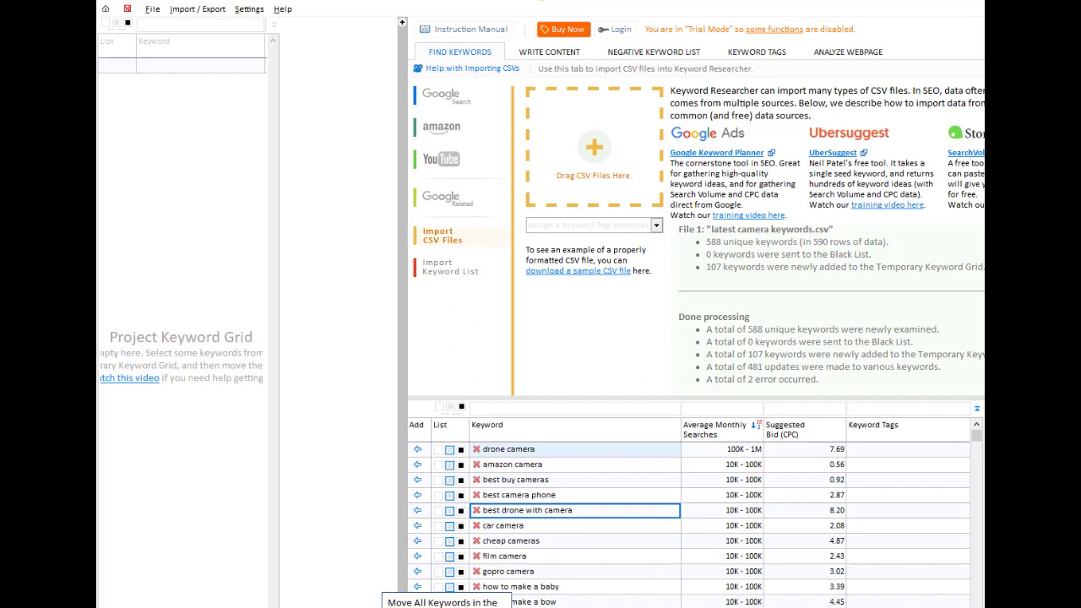
click(397, 582)
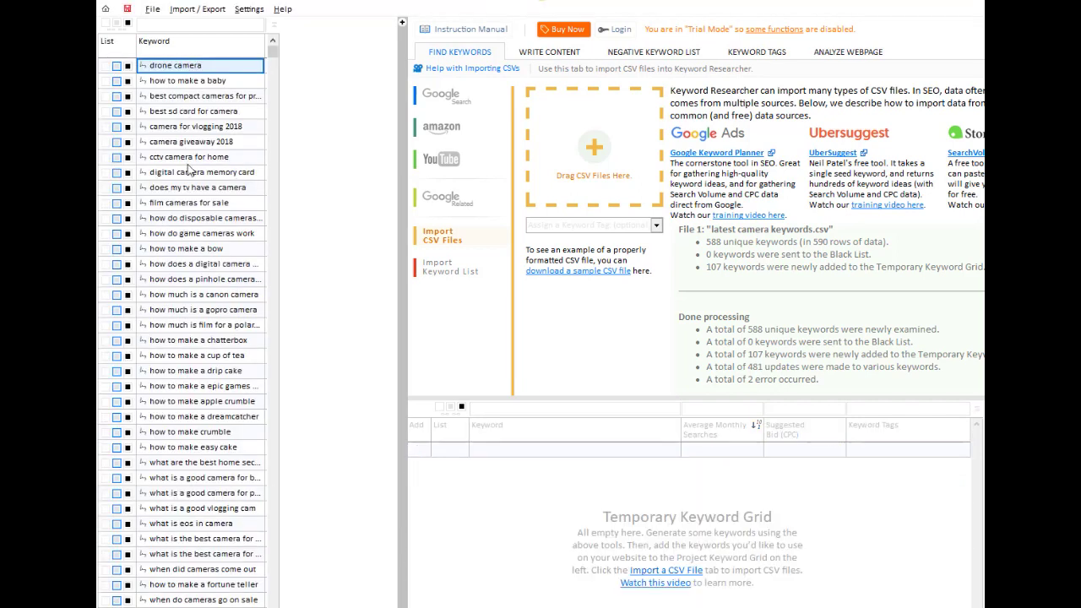
click(103, 71)
click(118, 71)
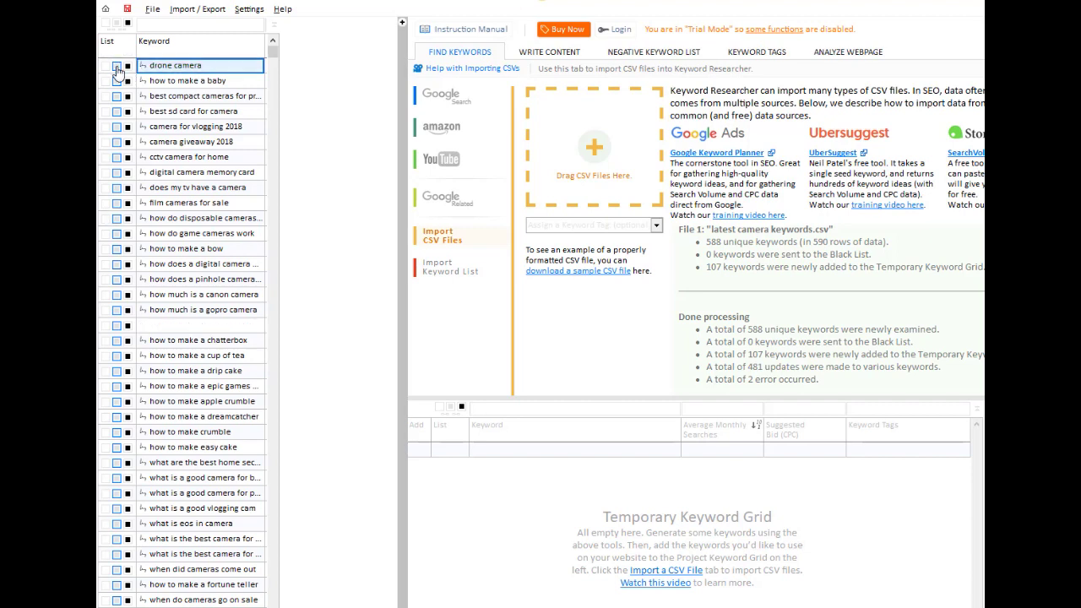
click(127, 67)
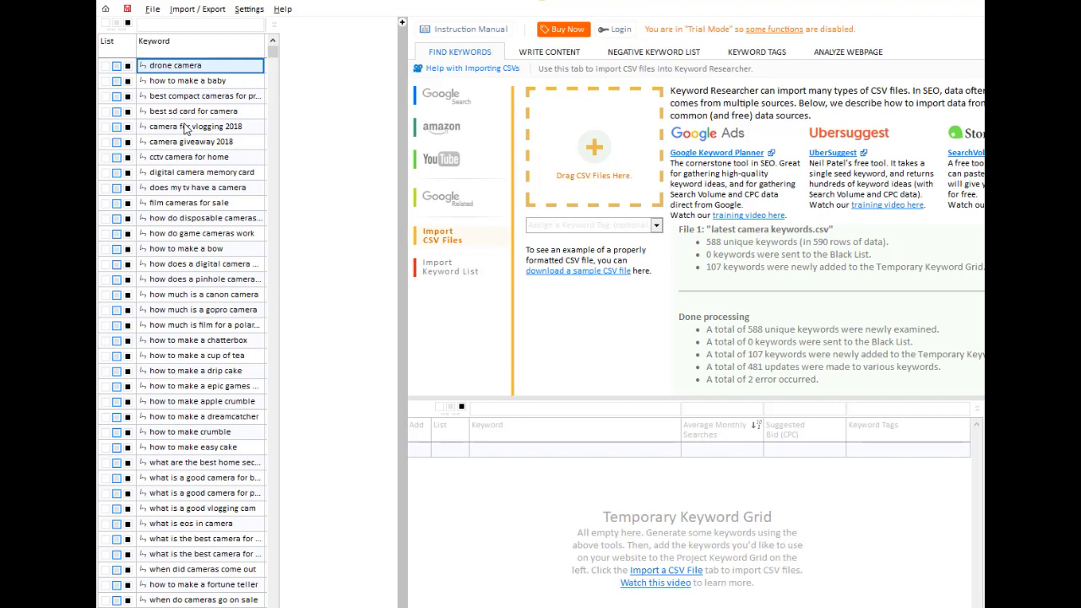
Reveal the article tree beside the Project Keyword Grid and rename Category 1 as "cameras for drones"
click(403, 27)
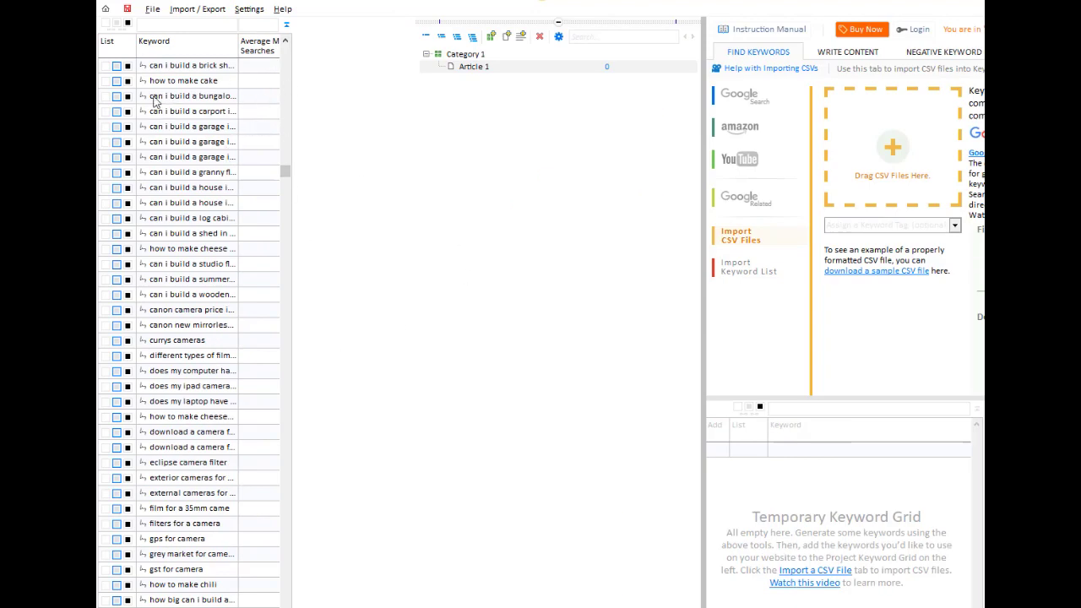
click(453, 55)
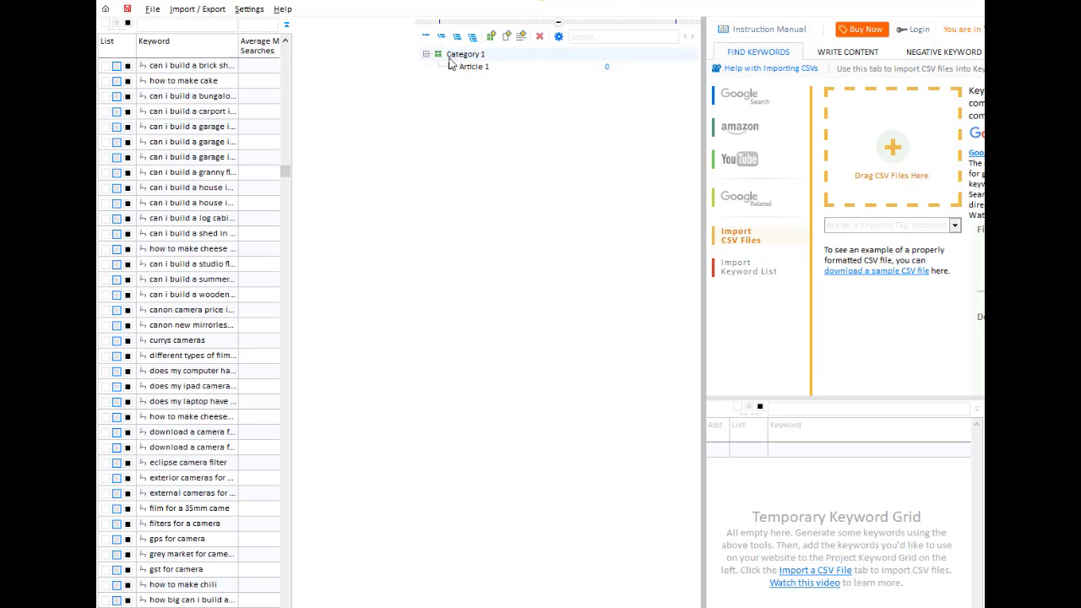
right_click(453, 57)
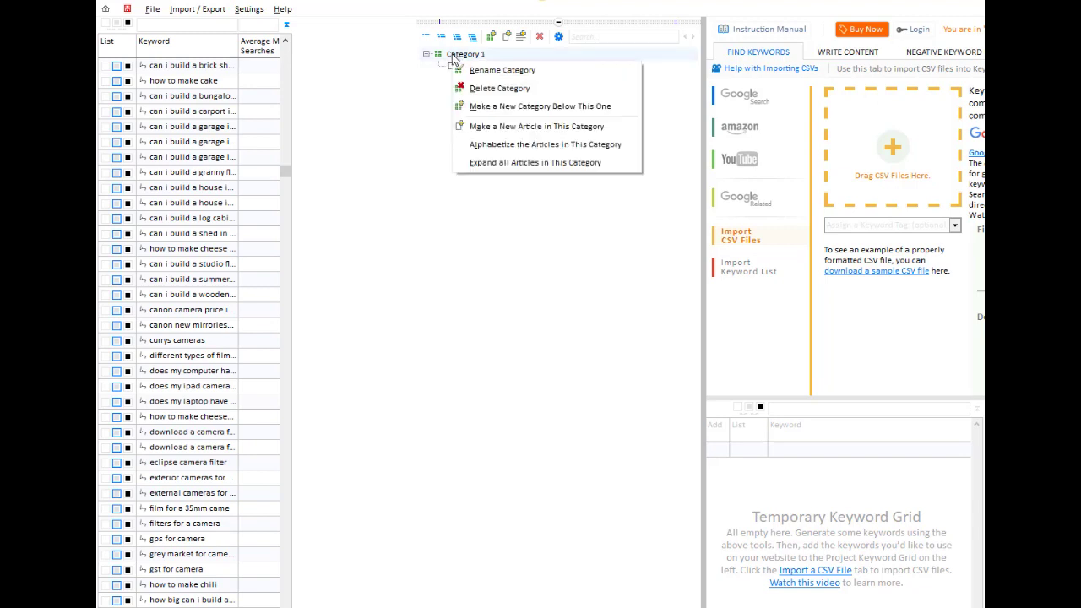
click(473, 70)
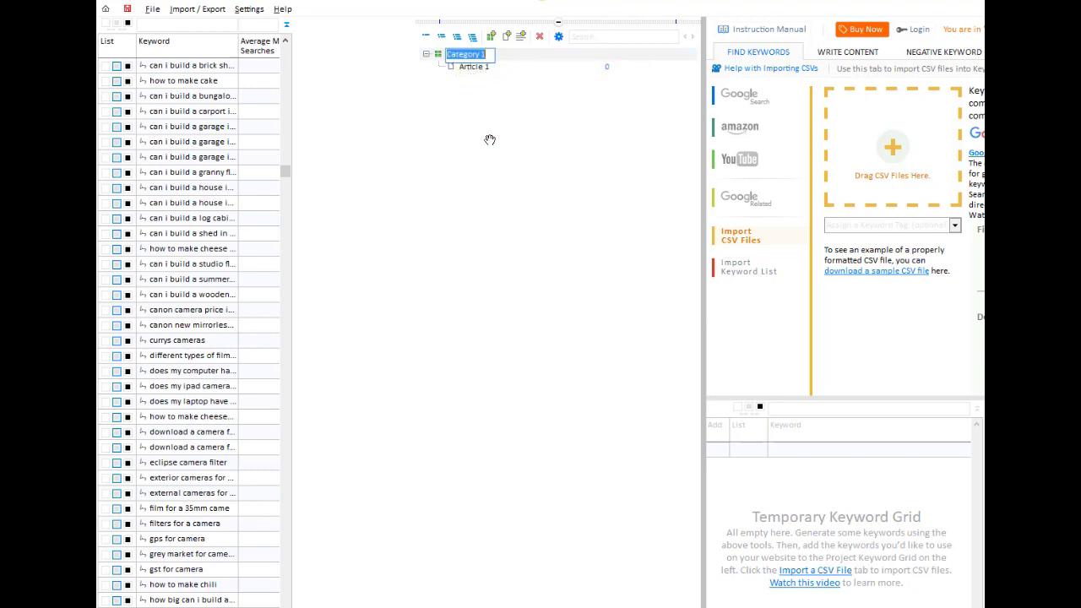
text(camera)
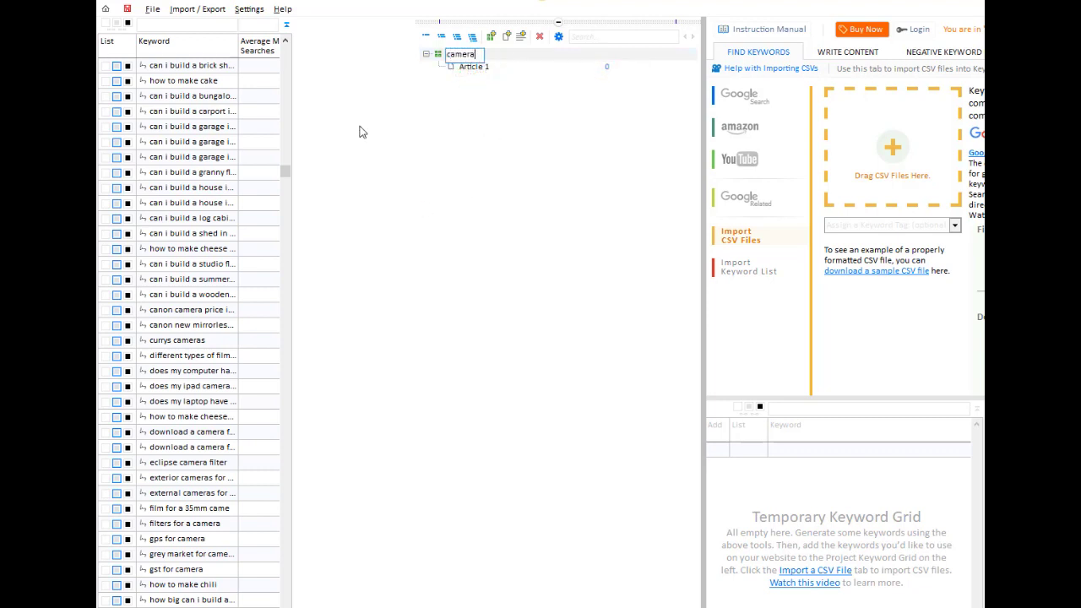
text(s for drones)
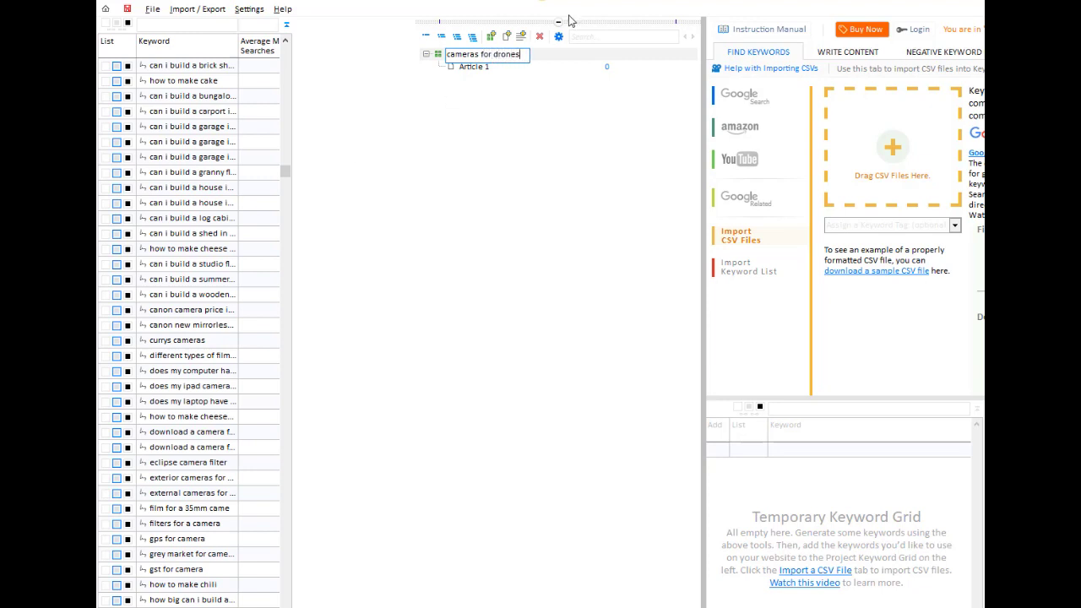
Rename Article 1 in the drone category as "Best Cameras for drones"
click(470, 70)
right_click(470, 70)
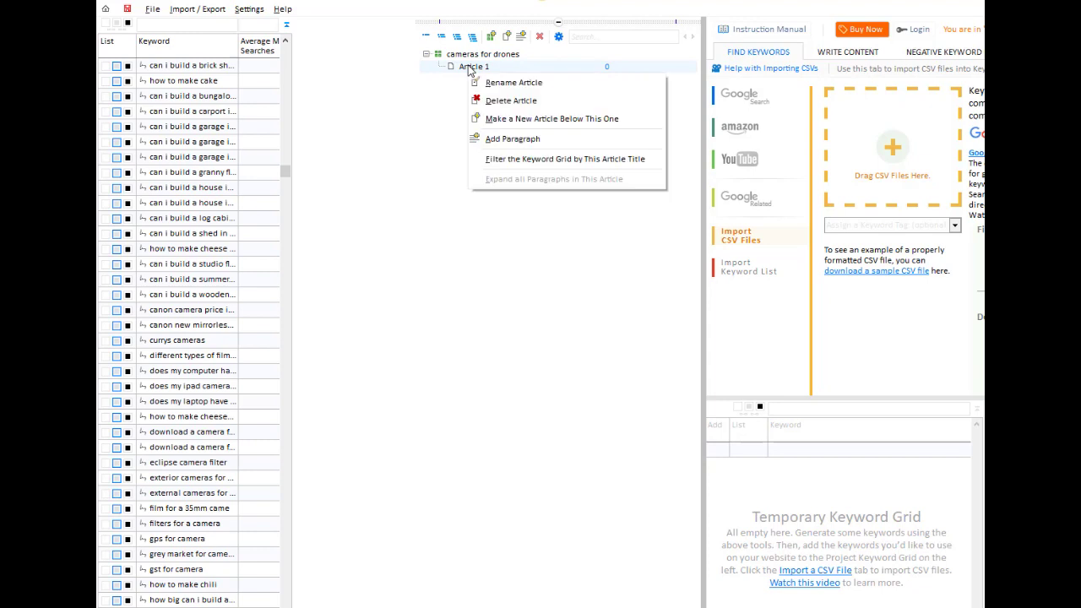
click(509, 82)
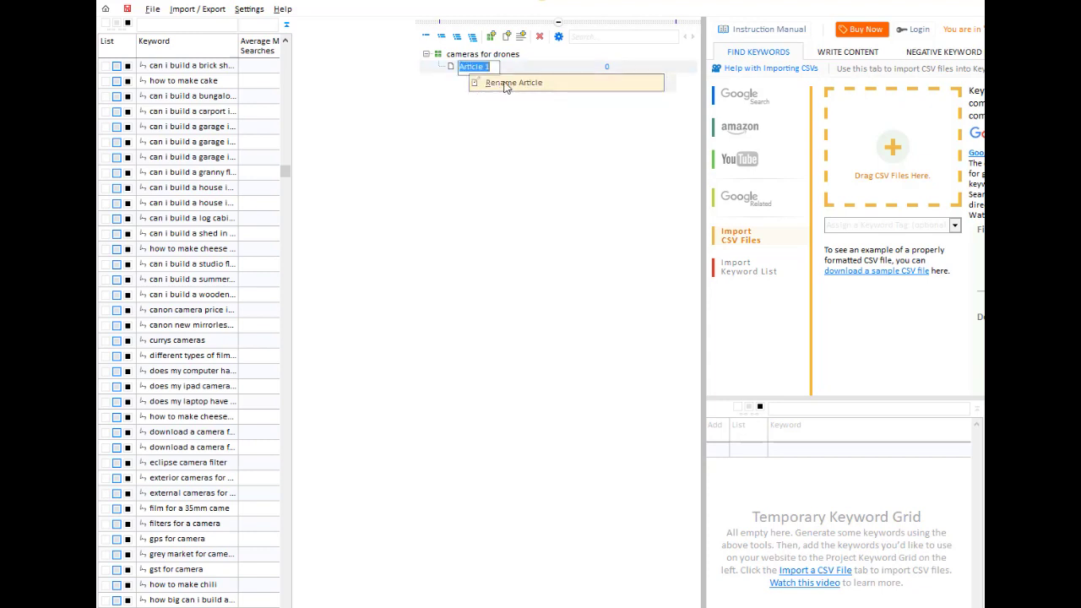
text(Best)
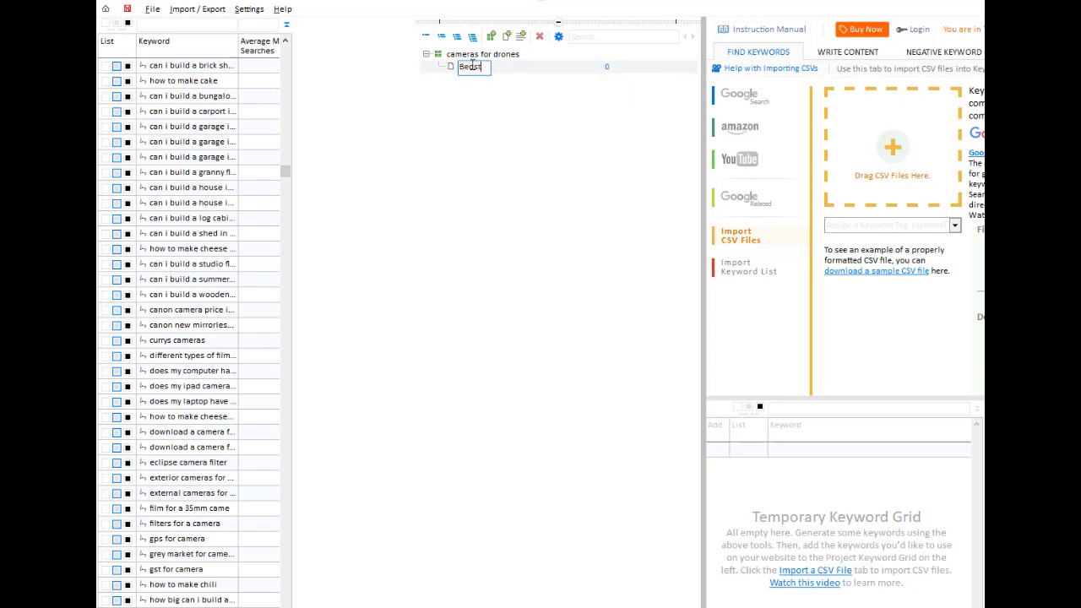
text( Cameras for drones)
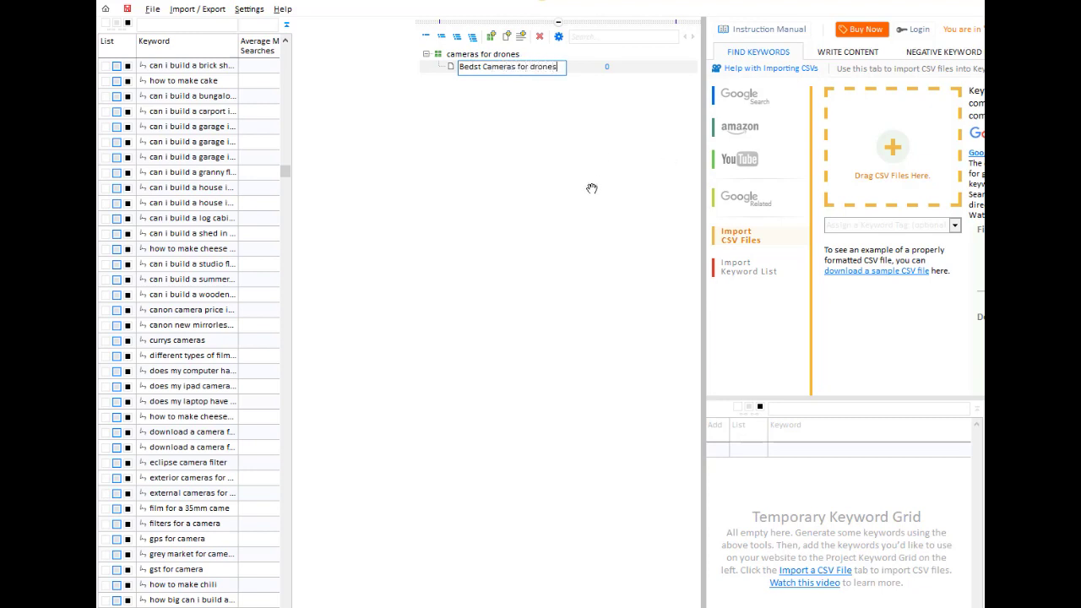
key(BackSpace)
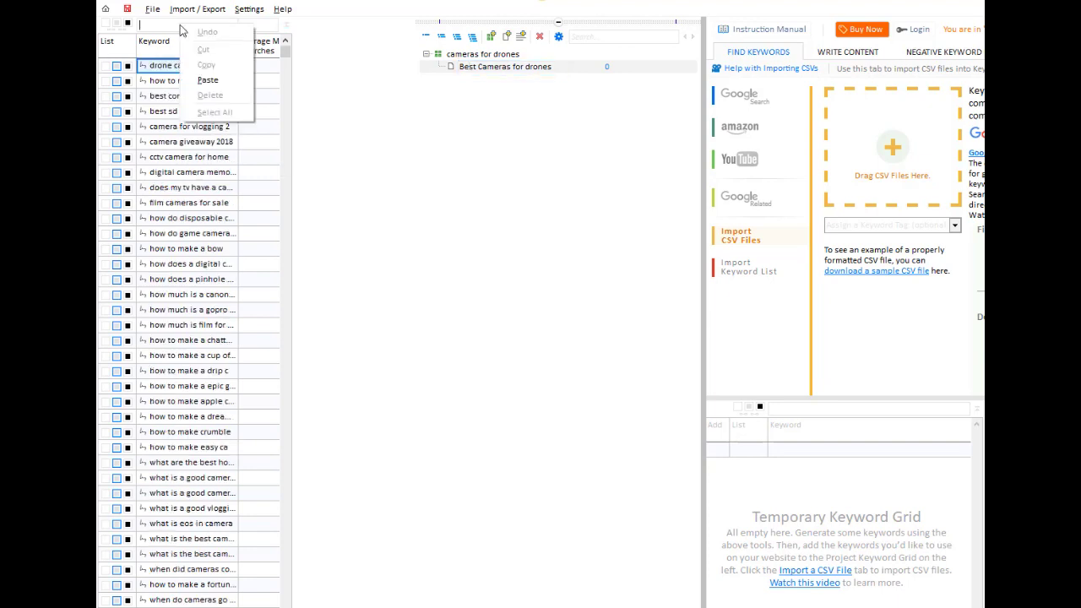
Activate the Project Keyword Grid's keyword filter and examine the search examples for keyword phrases
click(167, 26)
right_click(180, 25)
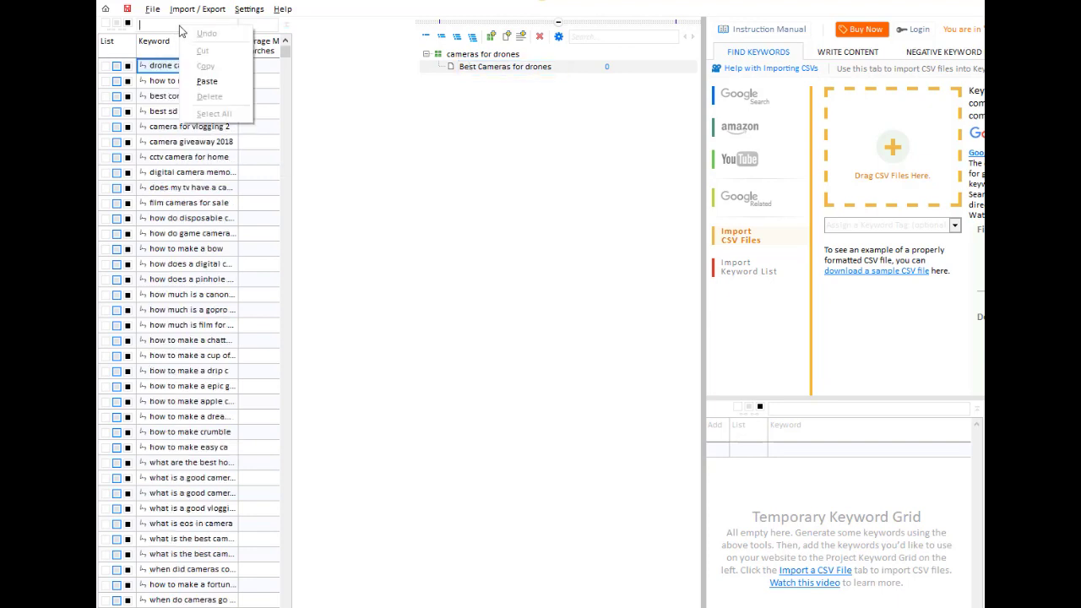
click(140, 27)
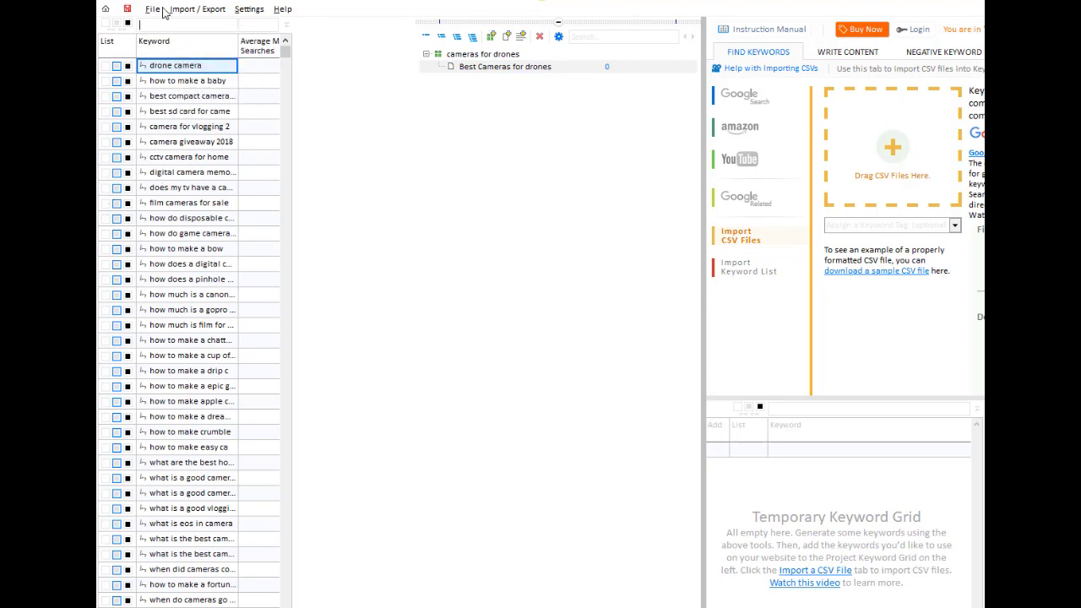
mouse_move(147, 52)
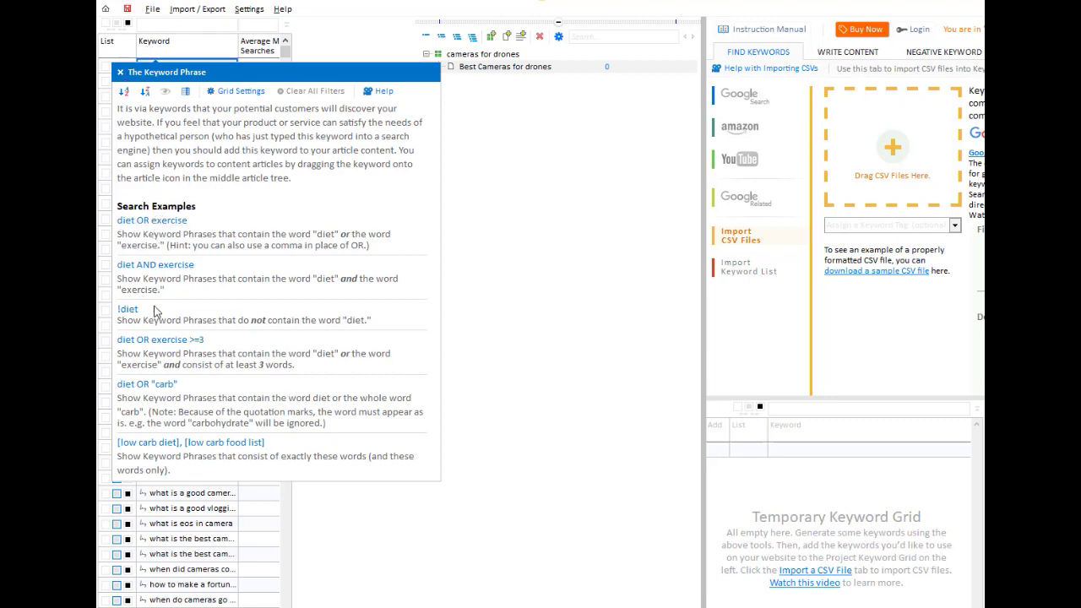
Filter the Project Keyword Grid to phrases matching "cameras AND drones"
click(132, 222)
click(158, 25)
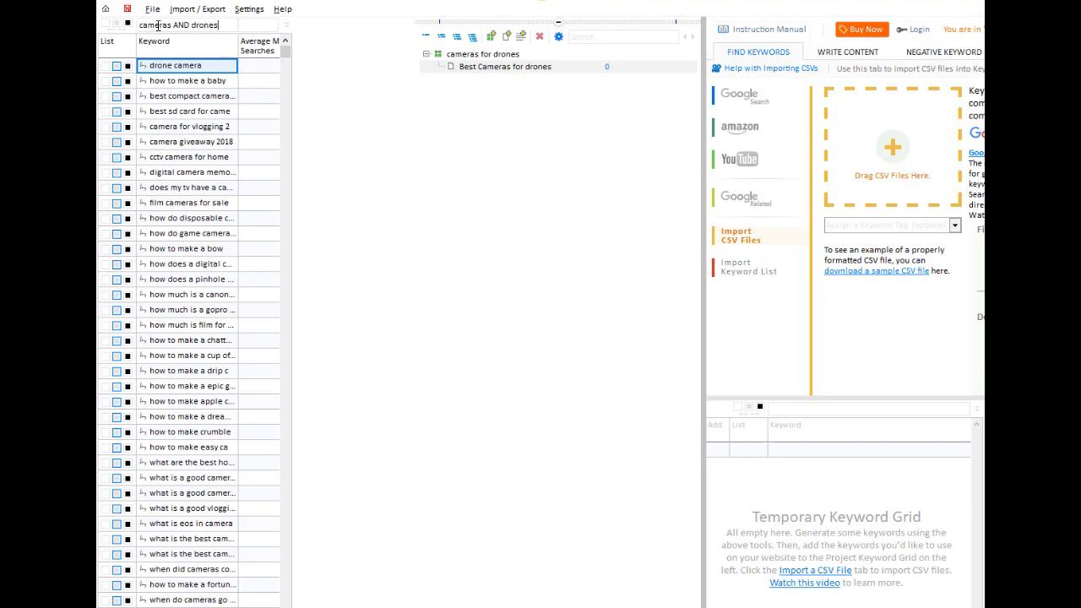
key(Return)
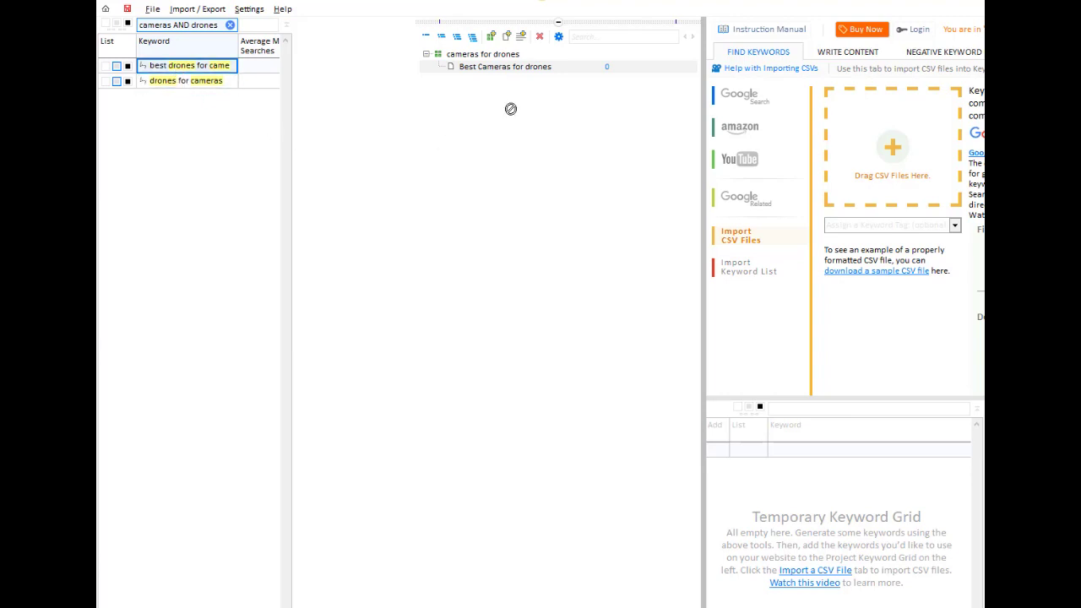
Assign "best drones for cameras" and "drones for cameras" to the Best Cameras for drones article and expand its keyword list
click(516, 74)
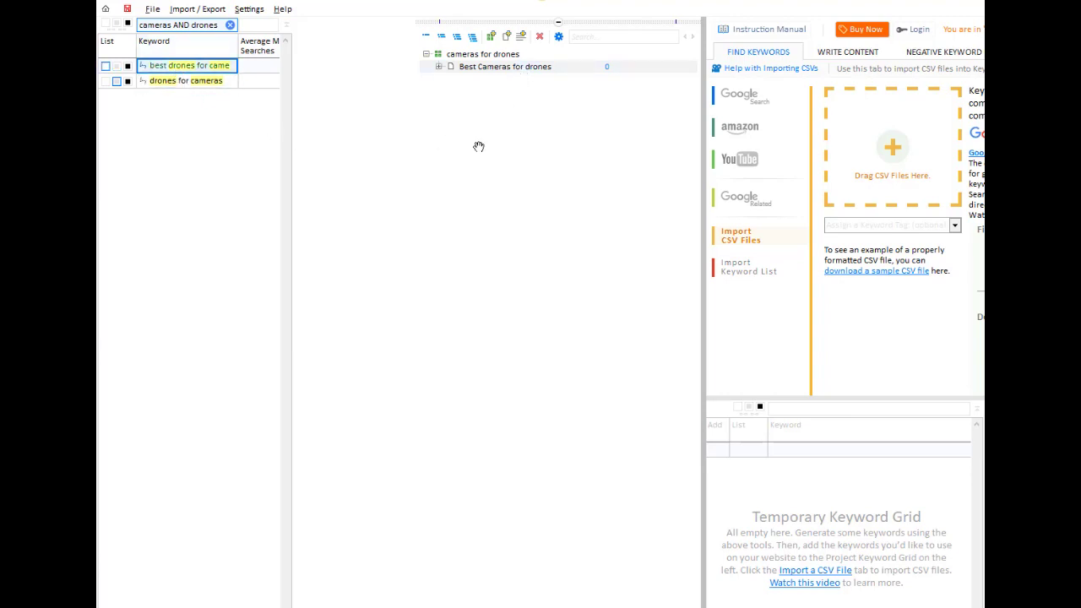
click(169, 80)
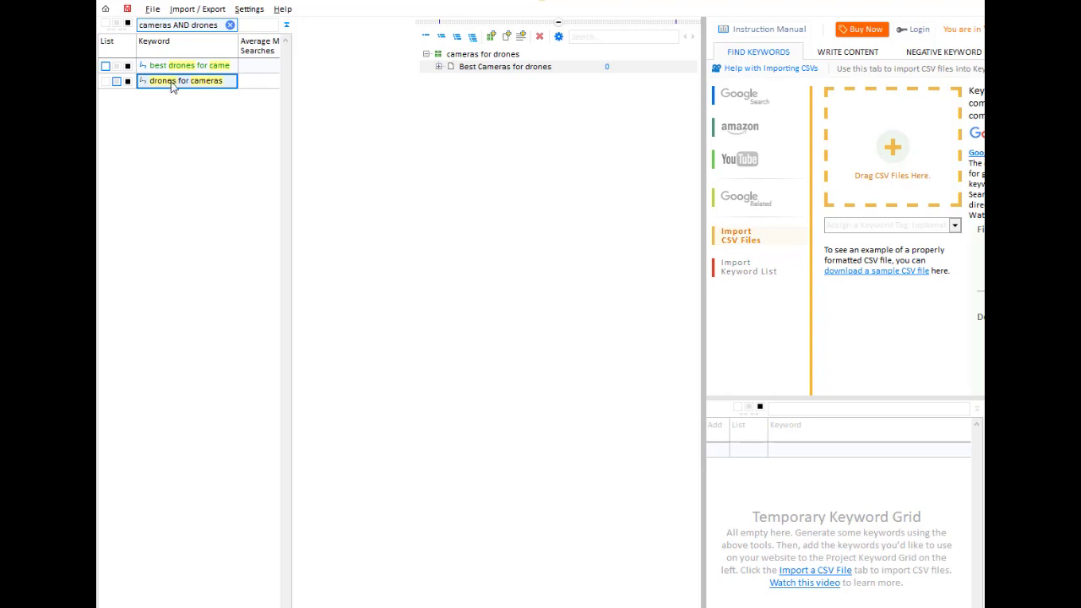
click(438, 66)
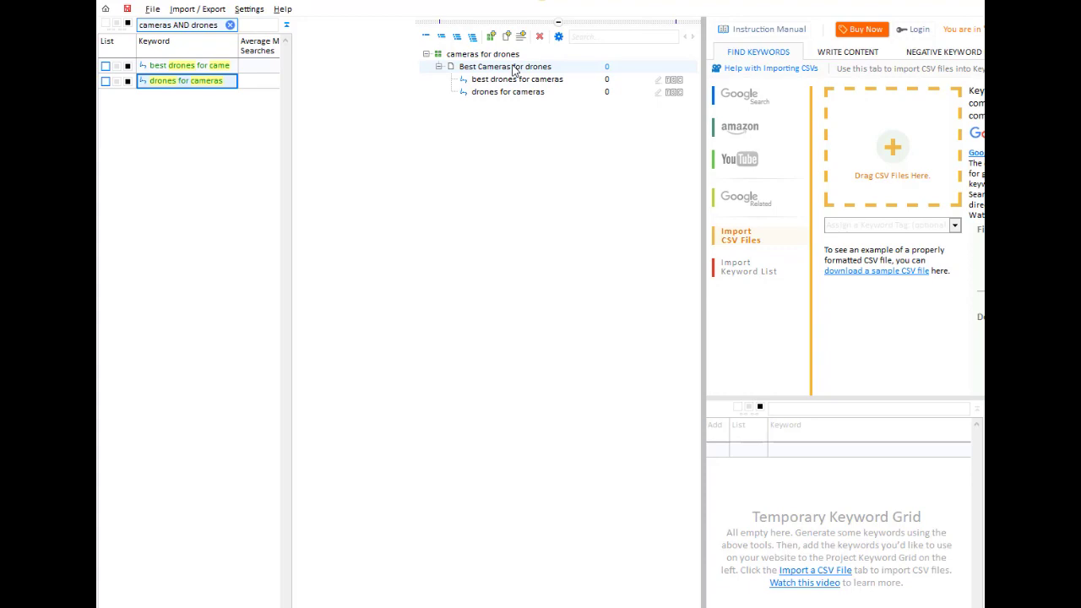
drag(511, 72, 529, 454)
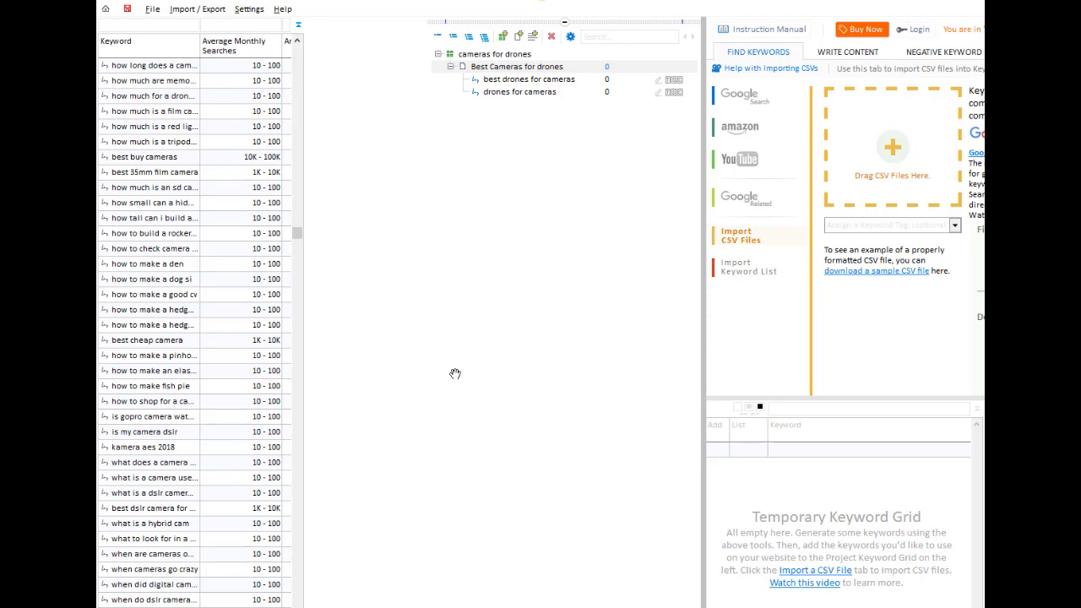
Open the article's content editor, switch to Firefox and reload the suspended Expert Reviews page about the best drones with cameras
click(852, 53)
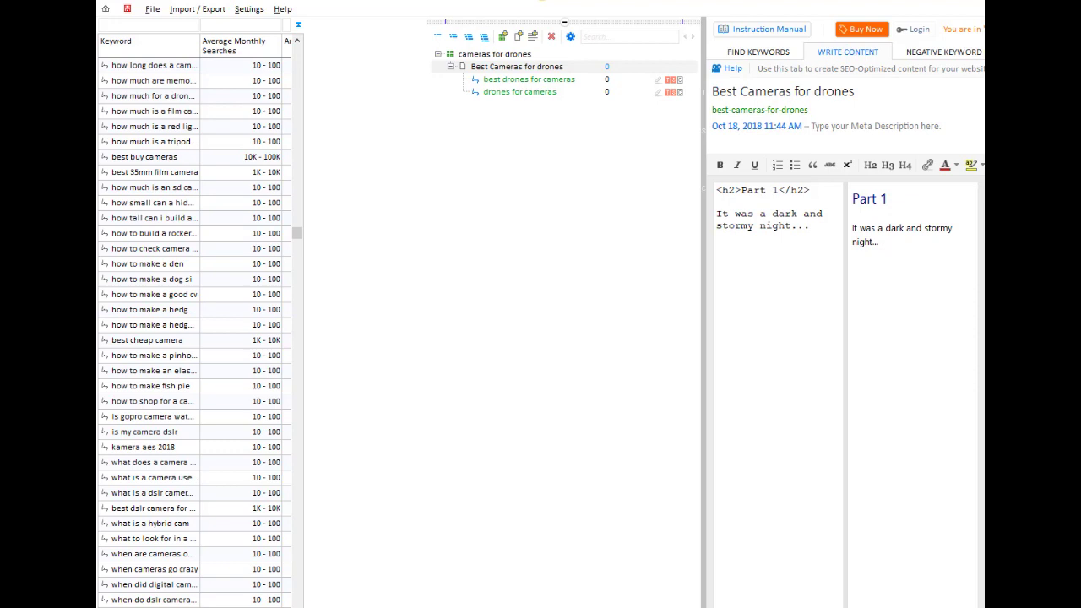
mouse_move(497, 607)
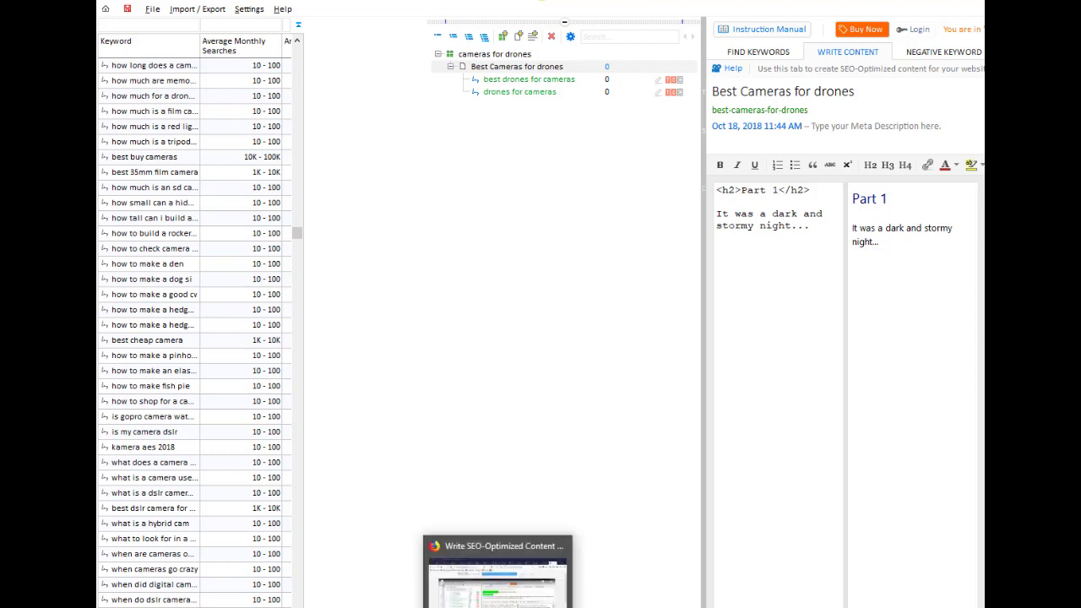
click(497, 570)
click(834, 19)
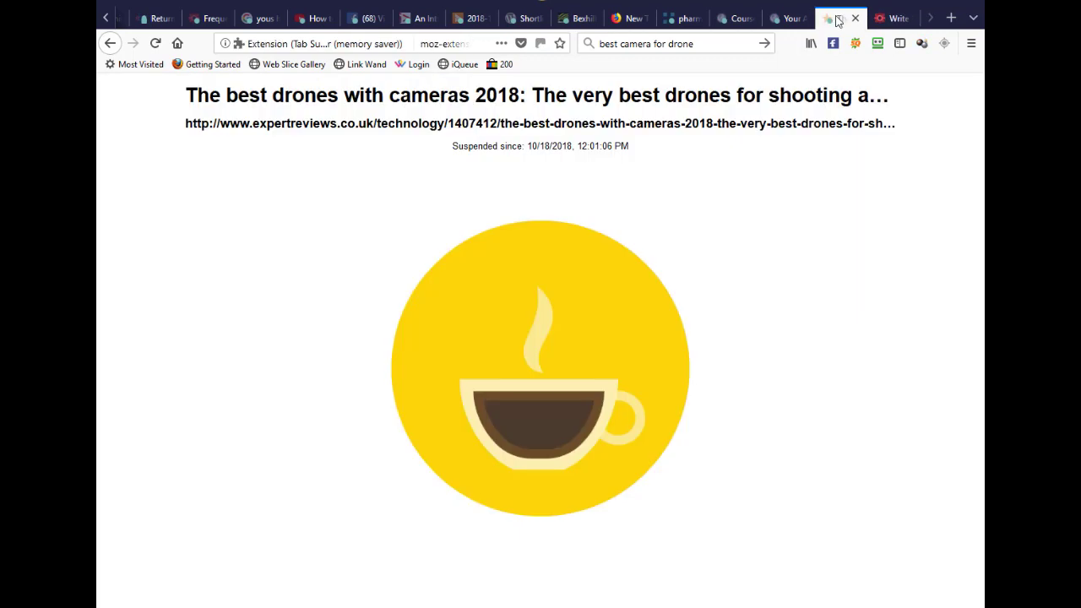
click(525, 337)
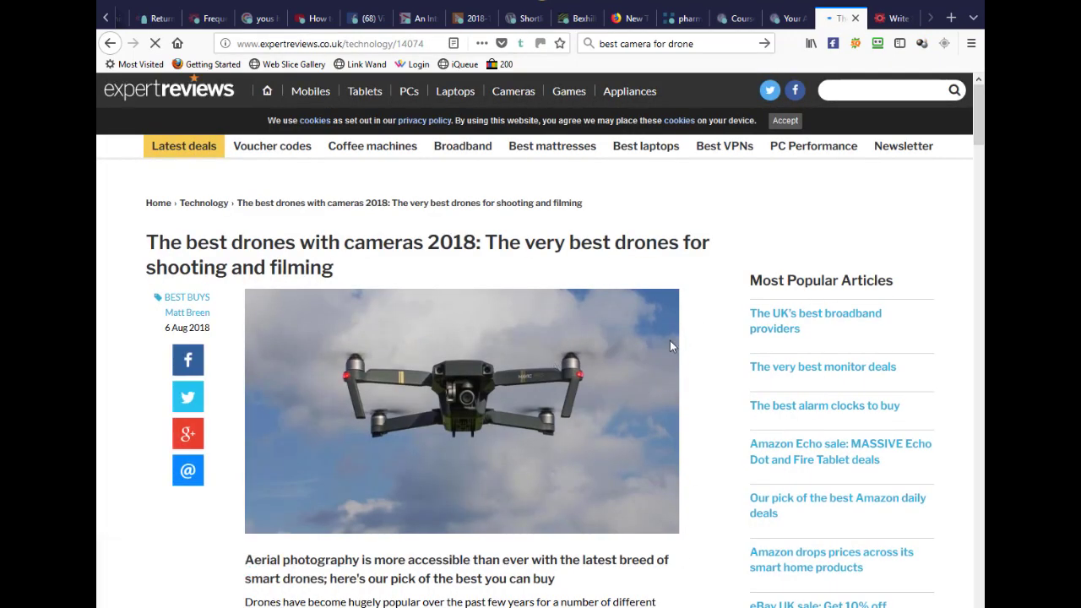
Copy the page text from the "Aerial photography" introduction through the first paragraph under "And what about the rest of the drone?"
scroll(671, 346, down, 4)
scroll(247, 235, up, 3)
scroll(248, 241, down, 5)
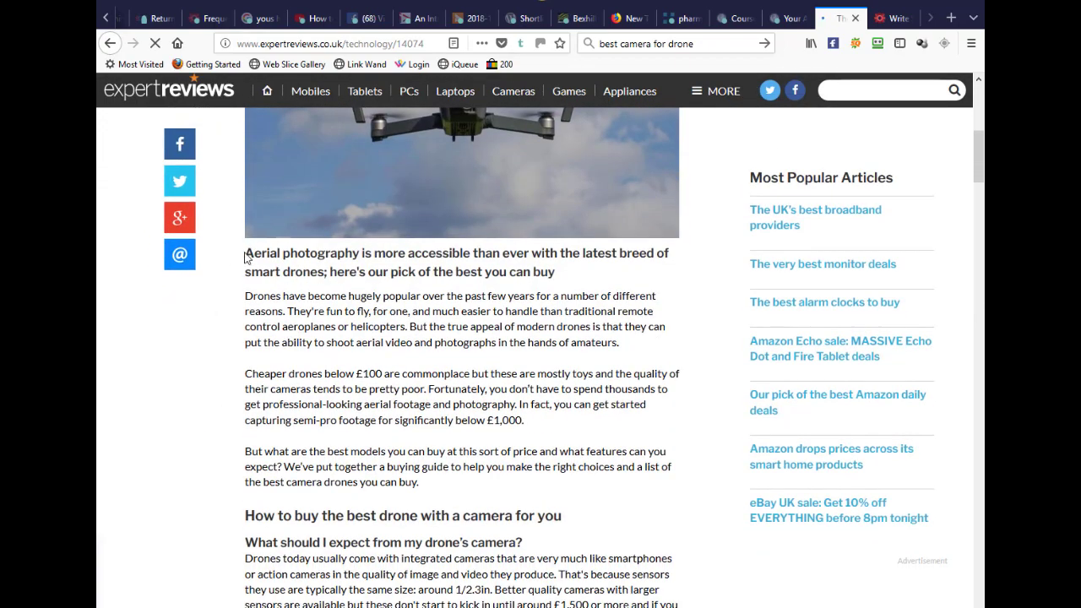
drag(245, 256, 633, 575)
right_click(436, 369)
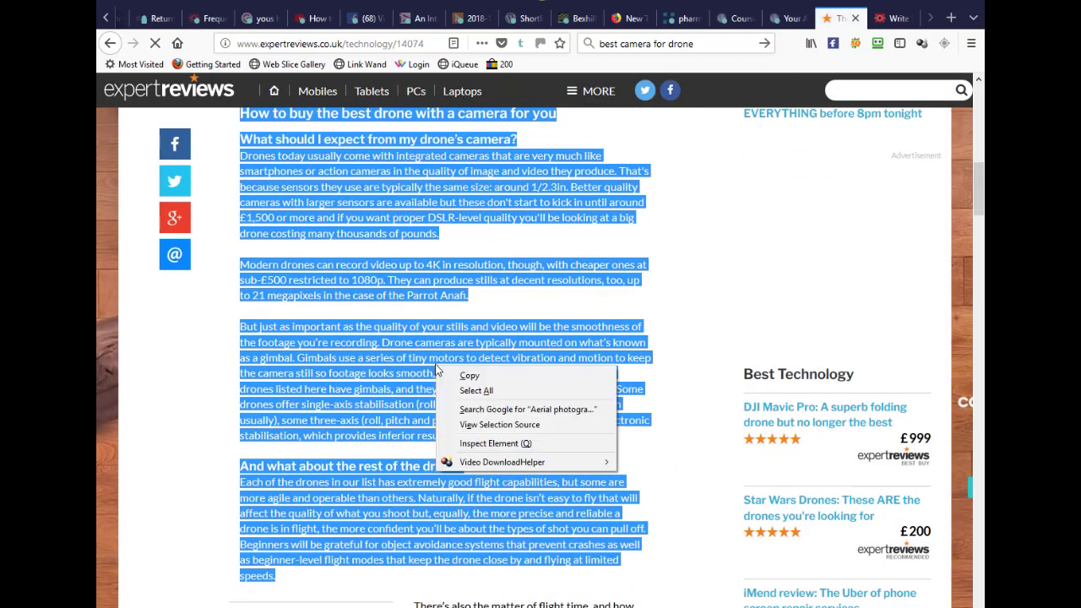
click(471, 376)
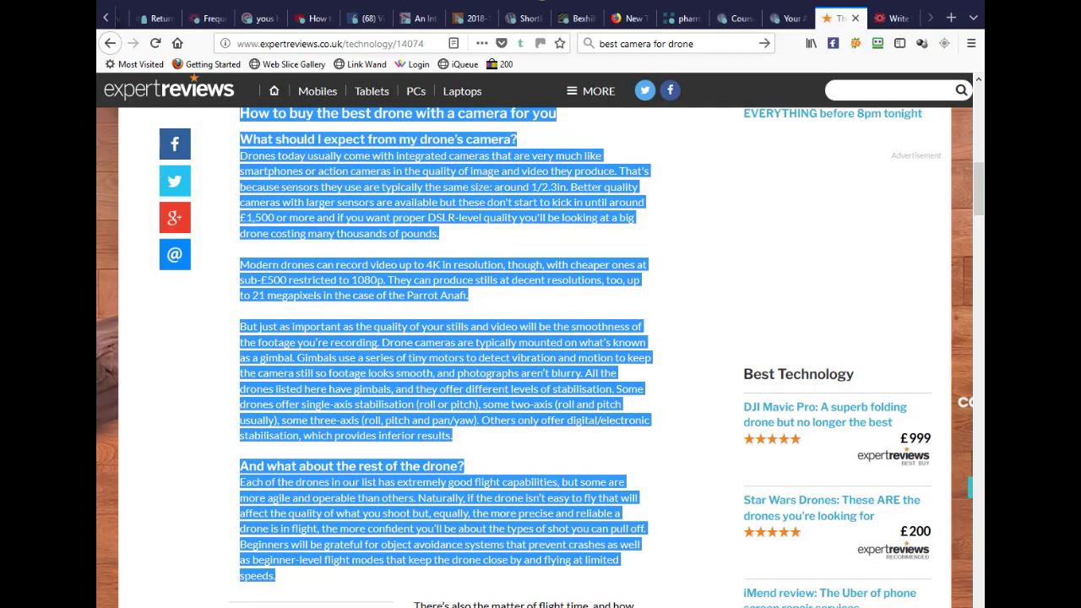
Switch back to Keyword Researcher Pro, replace the article's placeholder text with the copied text and widen the editor area
key(alt+Tab)
drag(853, 198, 893, 268)
key(ctrl+v)
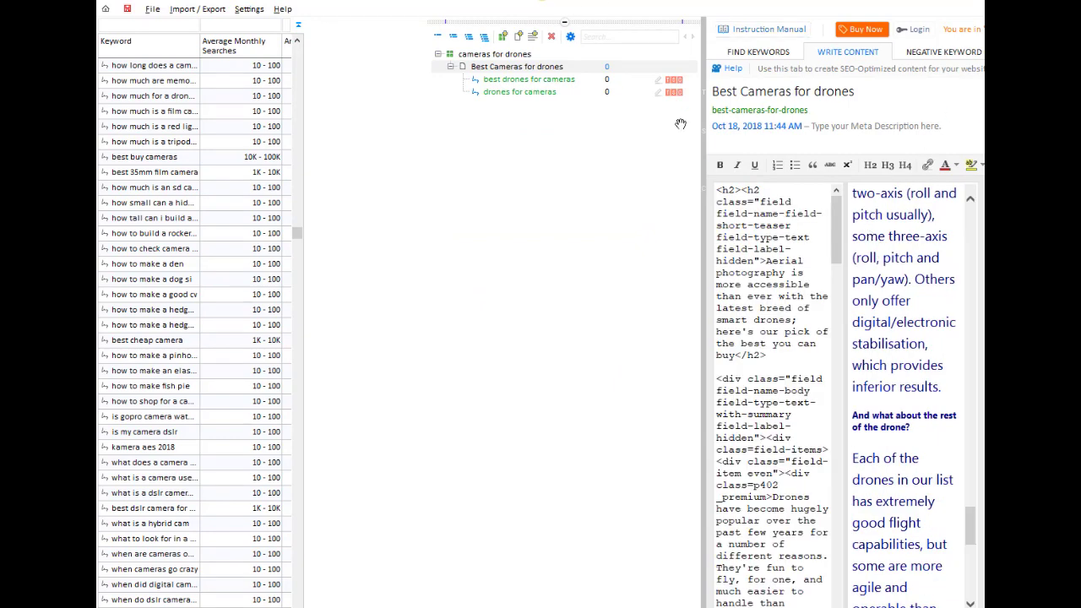
mouse_move(703, 131)
mouse_down()
mouse_move(637, 135)
mouse_move(691, 136)
mouse_up()
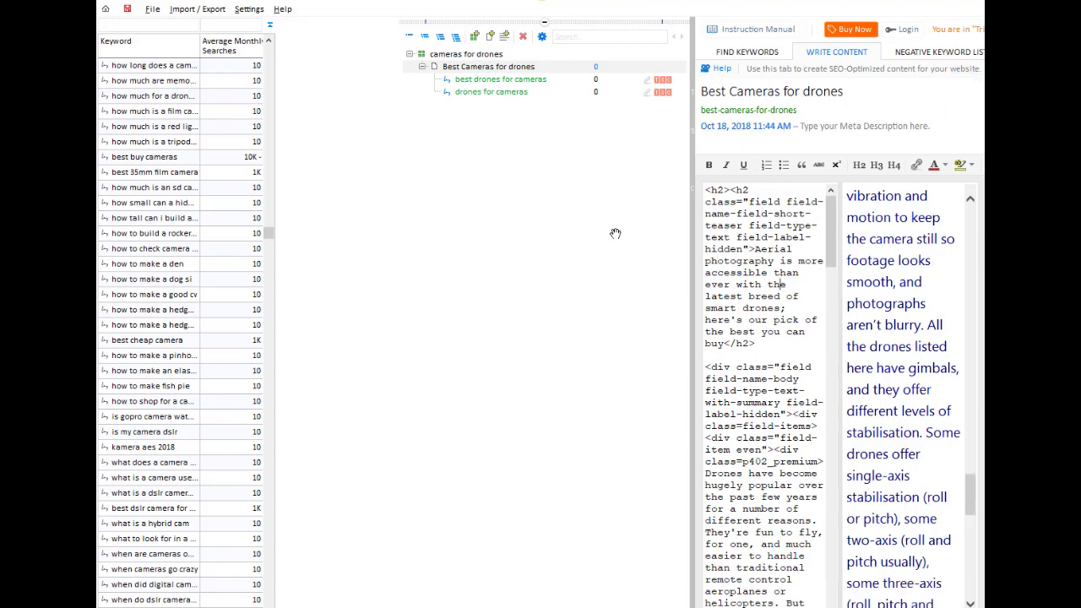
Highlight the words of the keyword "best drones for cameras" throughout the article's title, URL and content
click(471, 81)
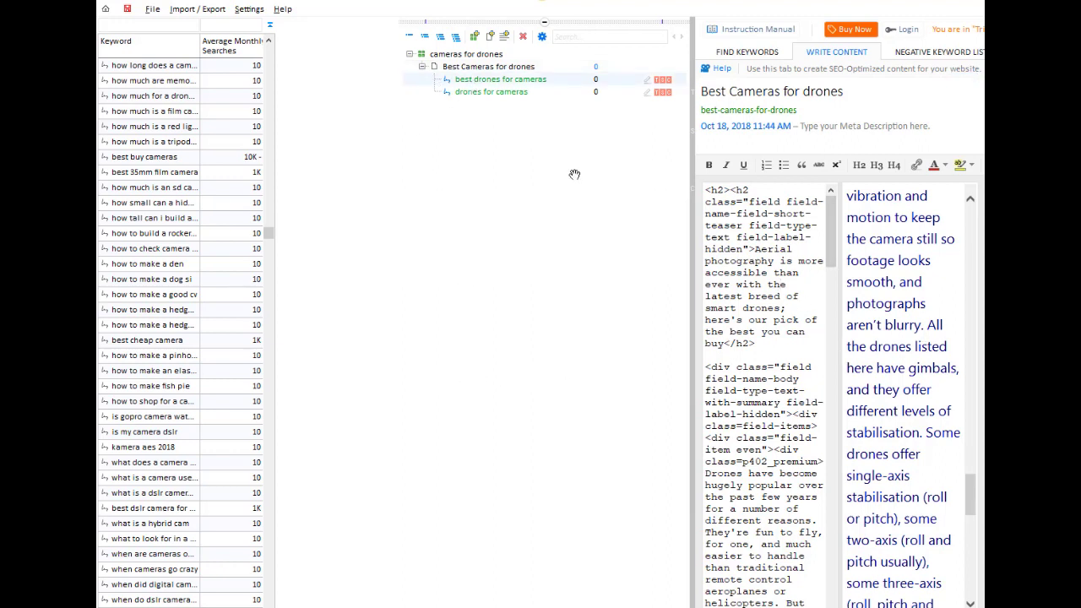
click(646, 83)
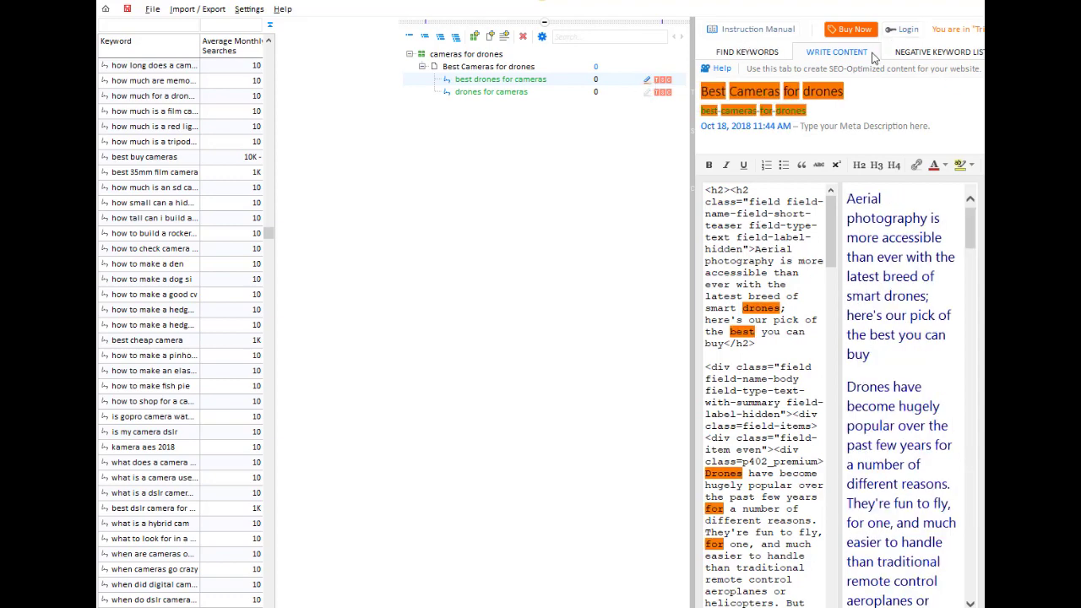
drag(831, 253, 897, 244)
Search the Project Keyword Grid for phrases matching "cameras AND computers" and remove the filter
scroll(181, 320, right, 3)
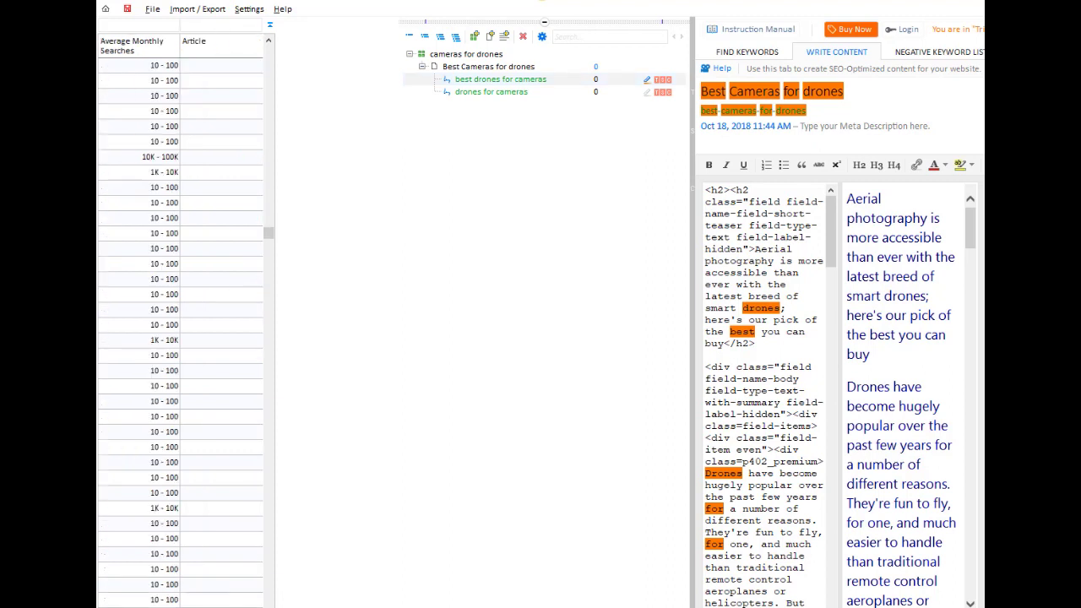
scroll(181, 321, left, 3)
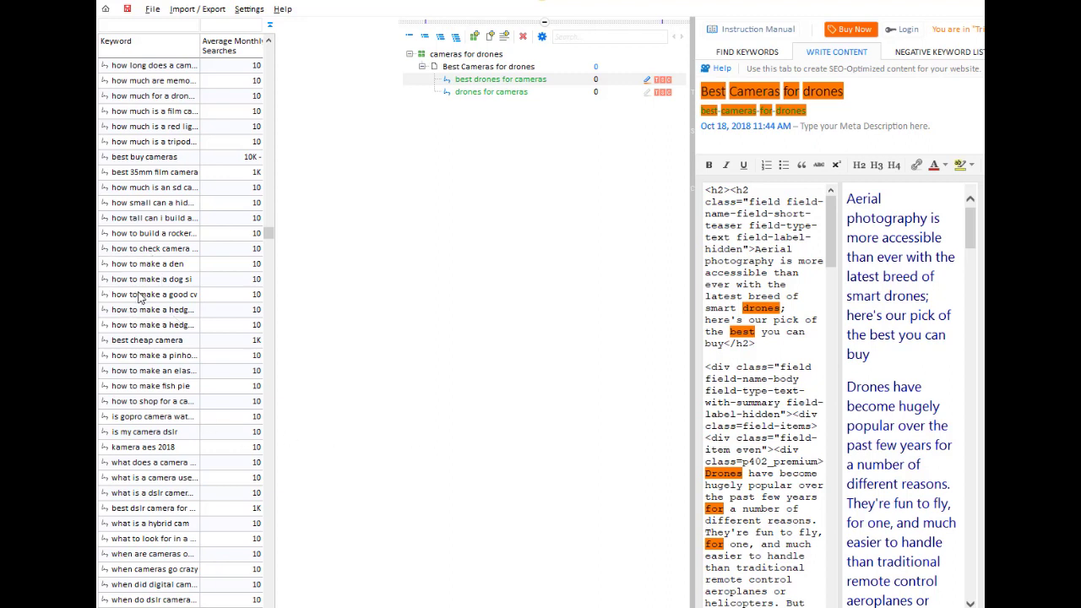
click(157, 23)
text(came)
text(ers)
key(Return)
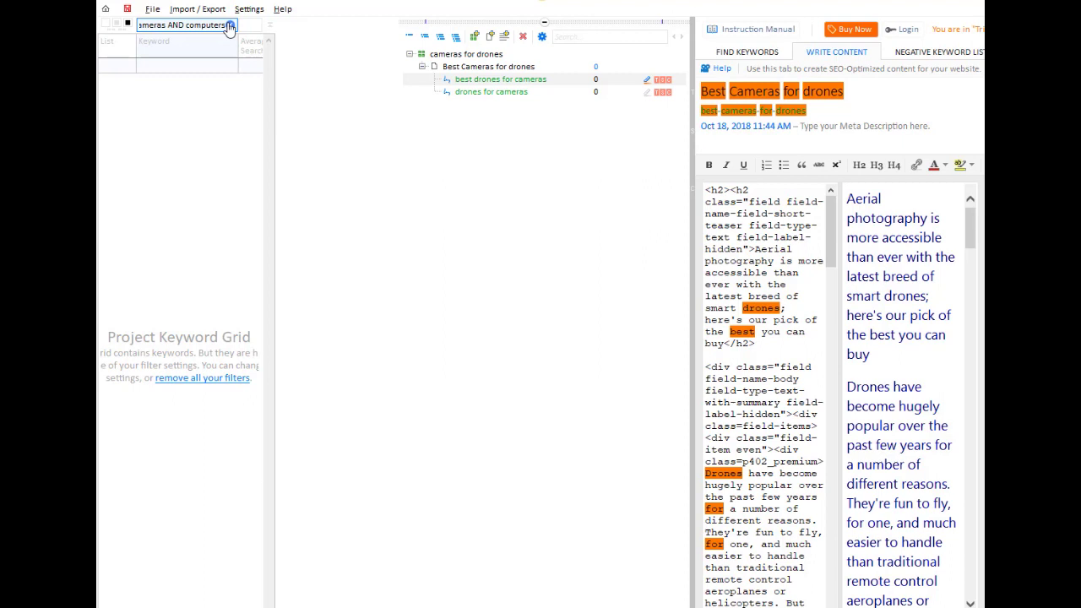
click(201, 377)
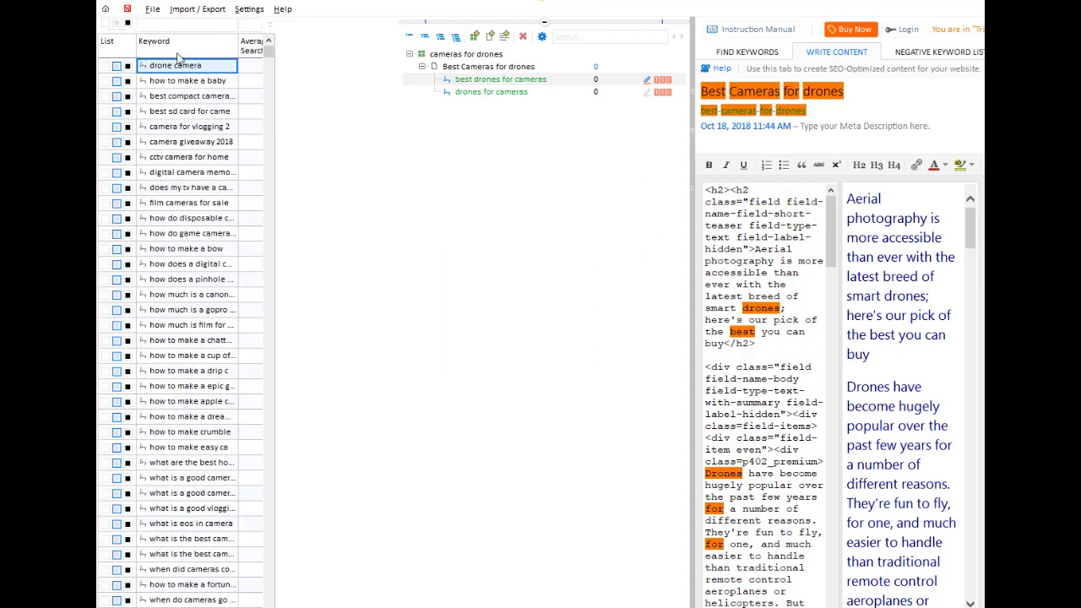
Filter the Project Keyword Grid by "cameras AND tv" and close the blank Excel workbook
text(cameras AND TV)
key(BackSpace)
key(BackSpace)
text(tv)
key(Return)
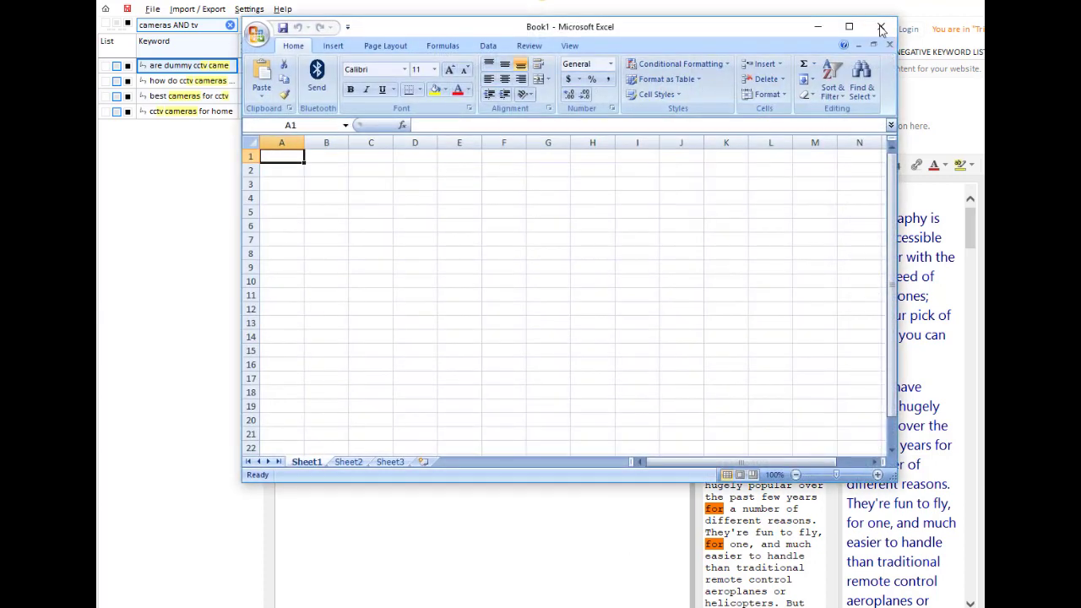
click(883, 25)
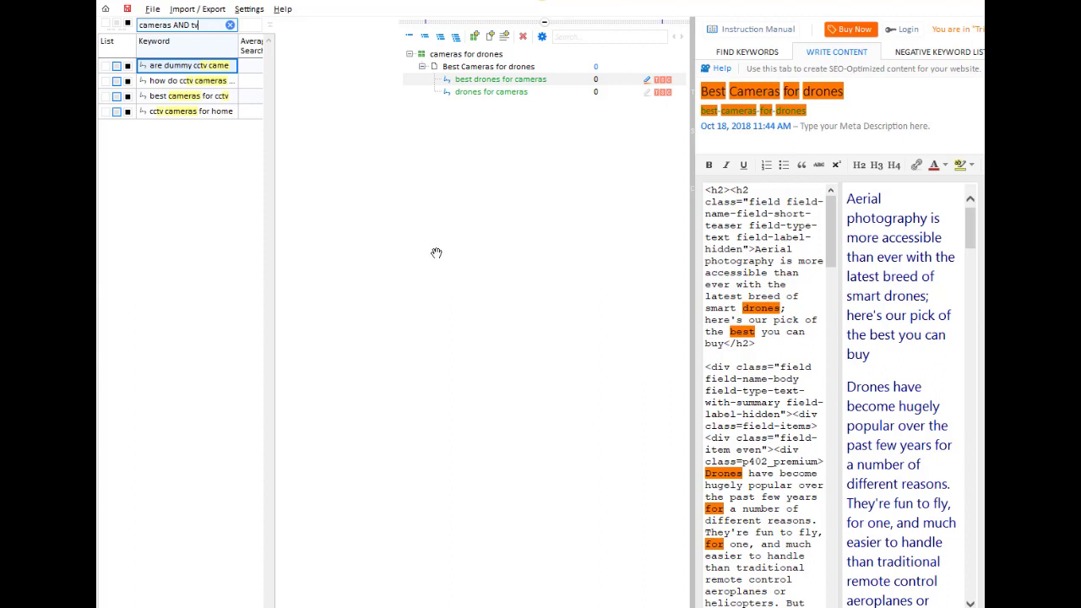
Clear the keyword filter and go through the first keywords down to "camera for vlogging 2"
click(230, 25)
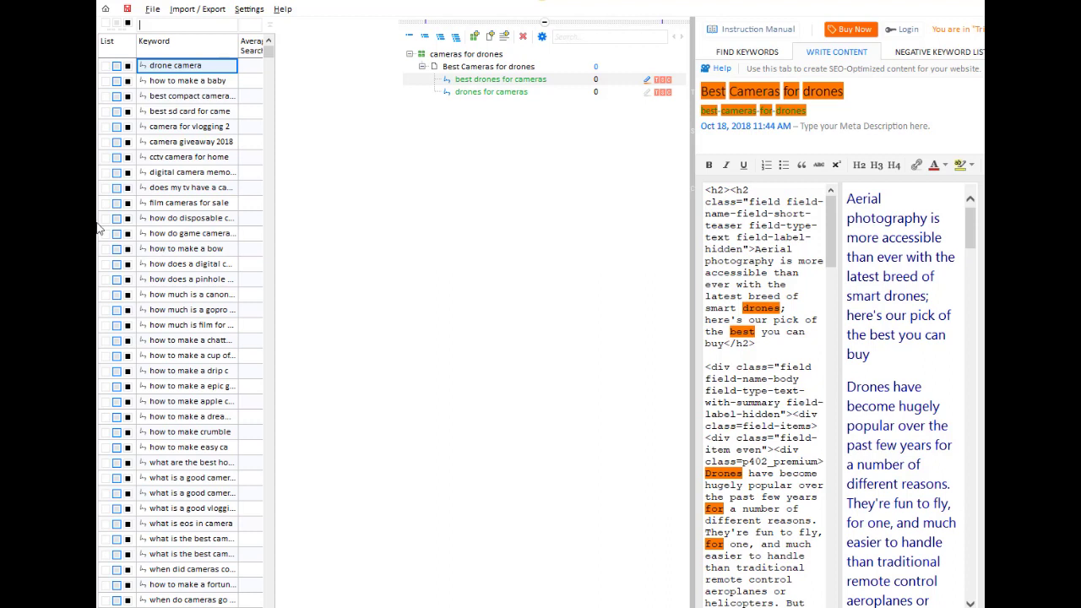
key(Down)
key(Down)
key(Down)
key(Down)
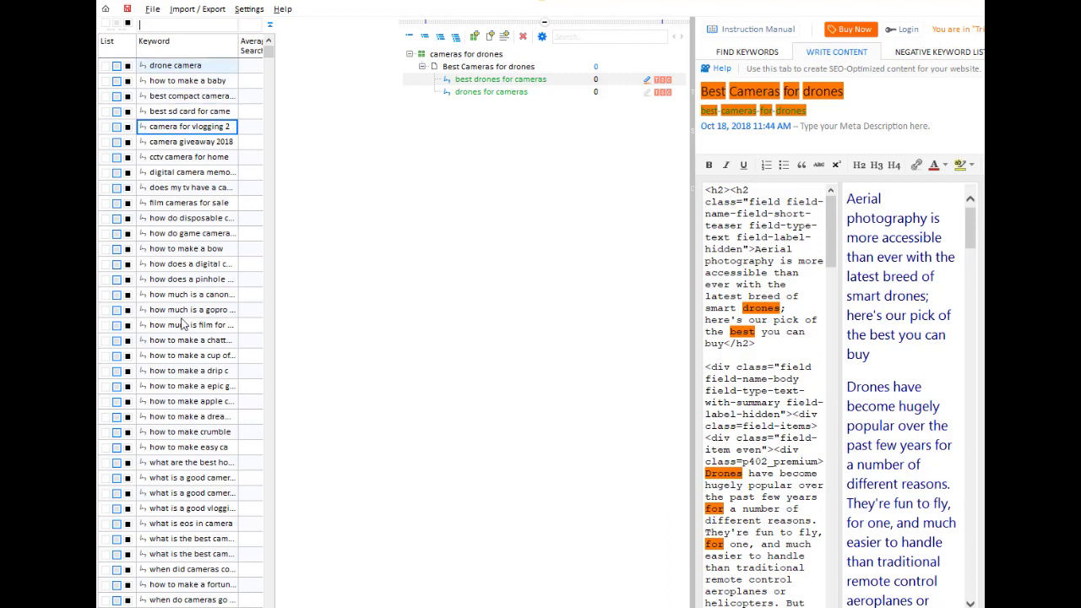